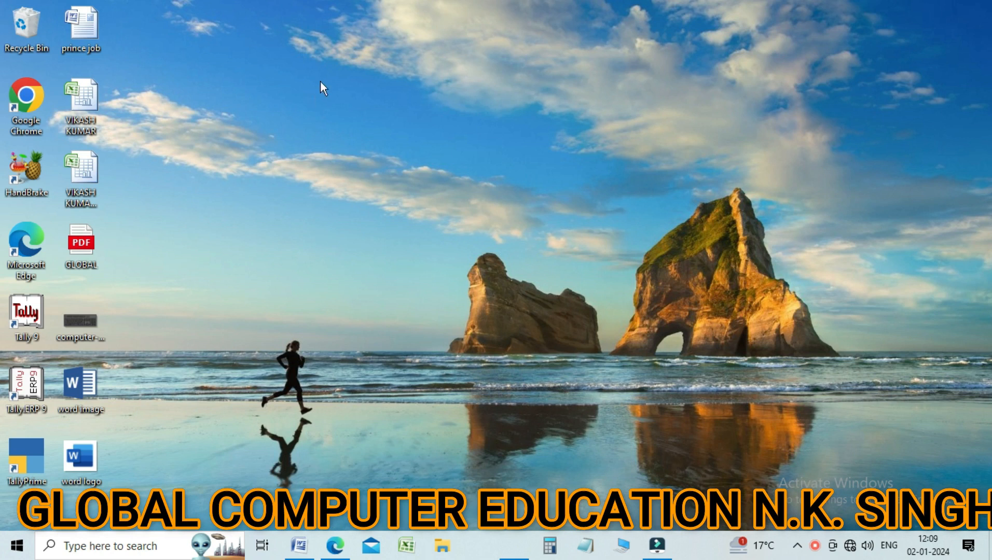
Step: Switch to the open Word document "global computer eduction"
{"action": "left_click", "coordinate": [365, 128]}
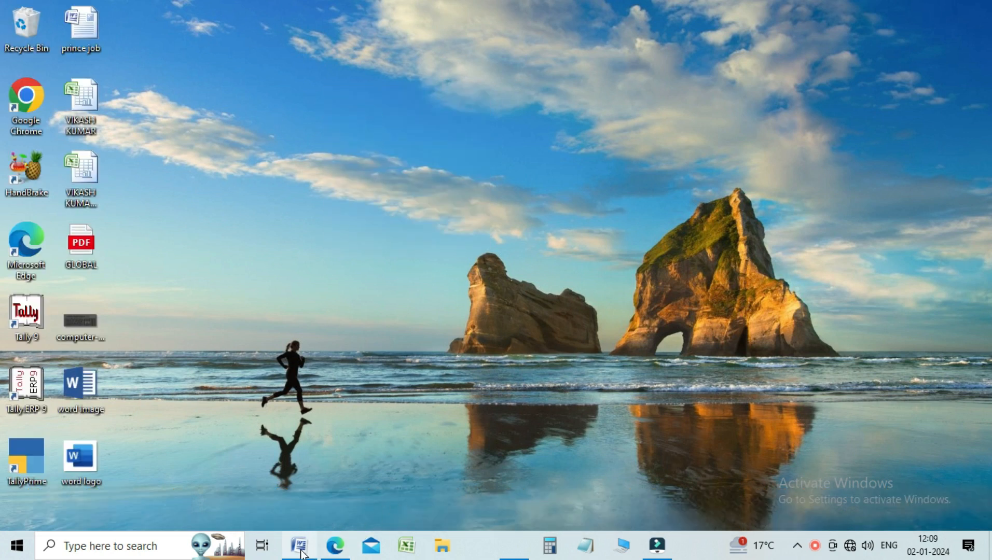
{"action": "mouse_move", "coordinate": [301, 554]}
{"action": "left_click", "coordinate": [297, 502]}
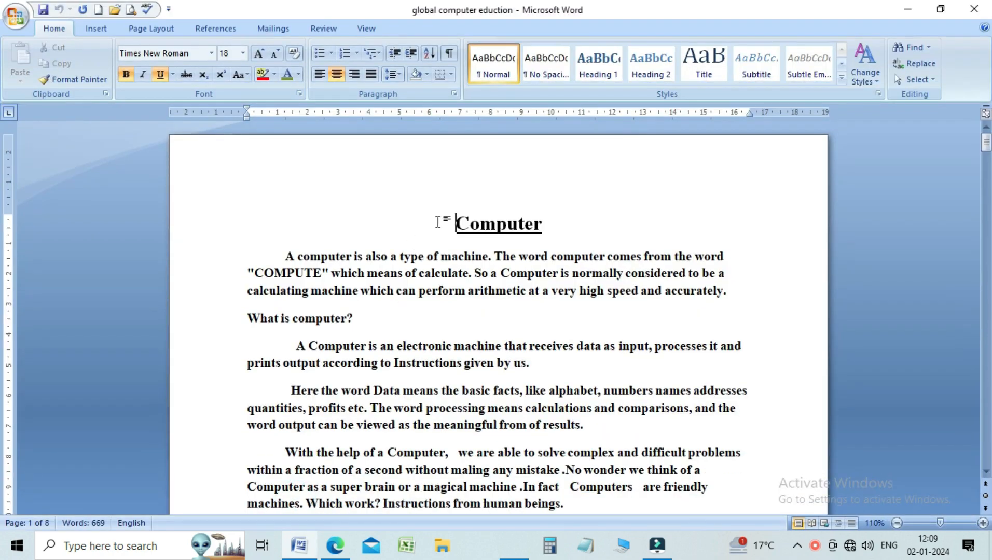
Step: Set up a custom text watermark for the document reading GLOBAL COMPUTER
{"action": "left_click", "coordinate": [160, 30]}
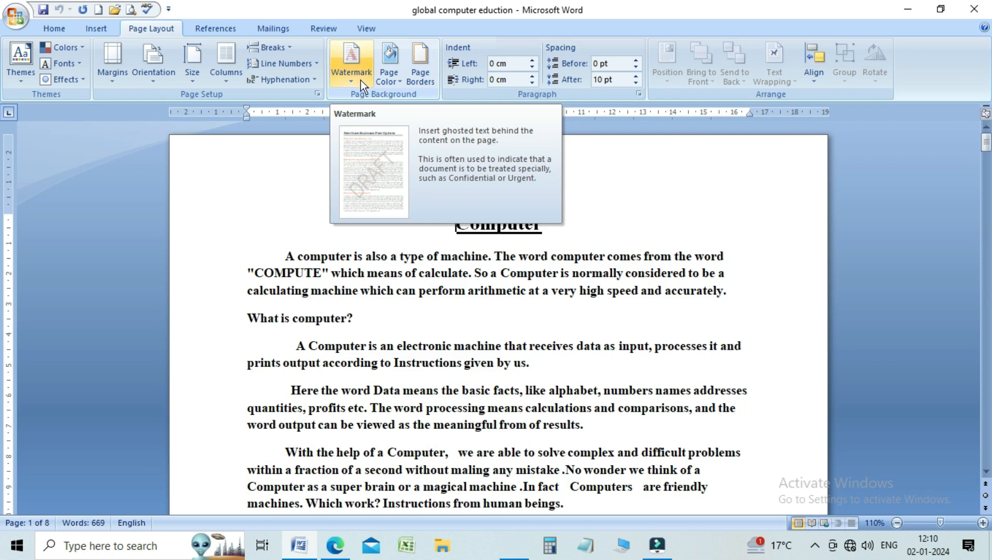
{"action": "left_click", "coordinate": [359, 82]}
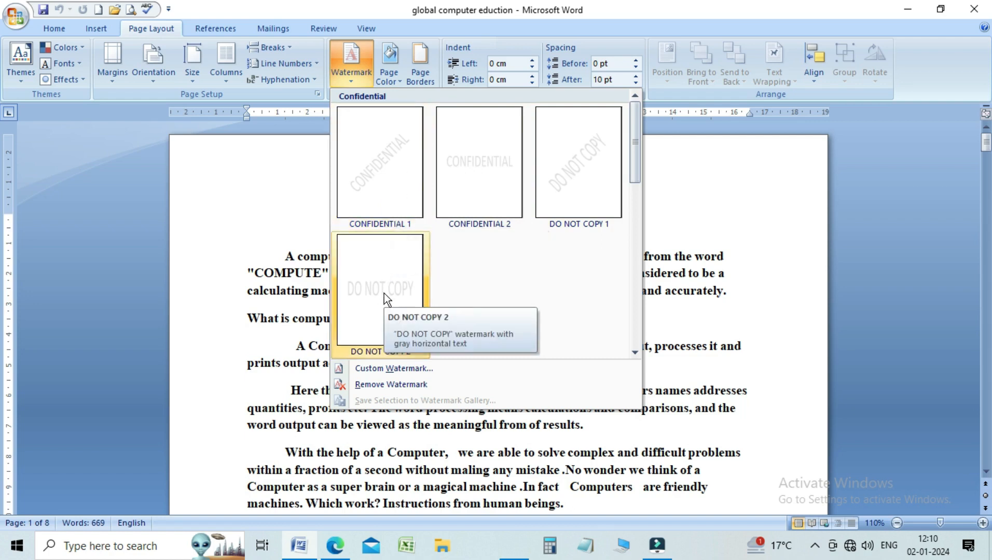
{"action": "left_click", "coordinate": [393, 369]}
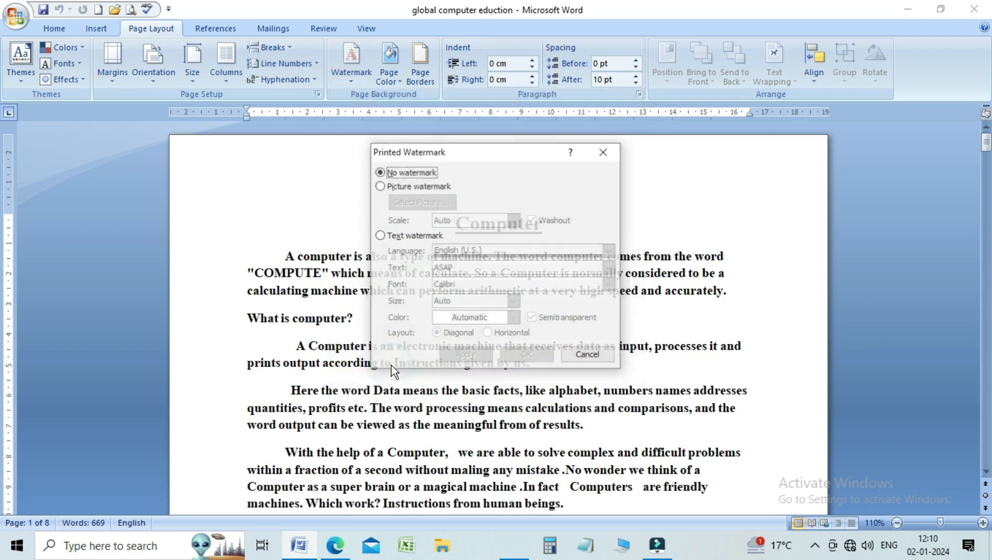
{"action": "left_click", "coordinate": [415, 187]}
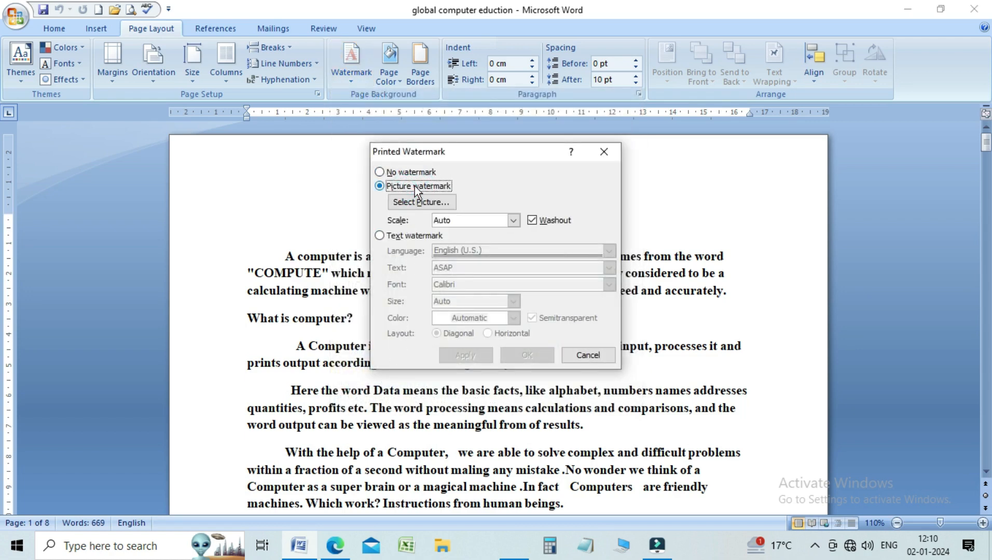
{"action": "left_click", "coordinate": [396, 238]}
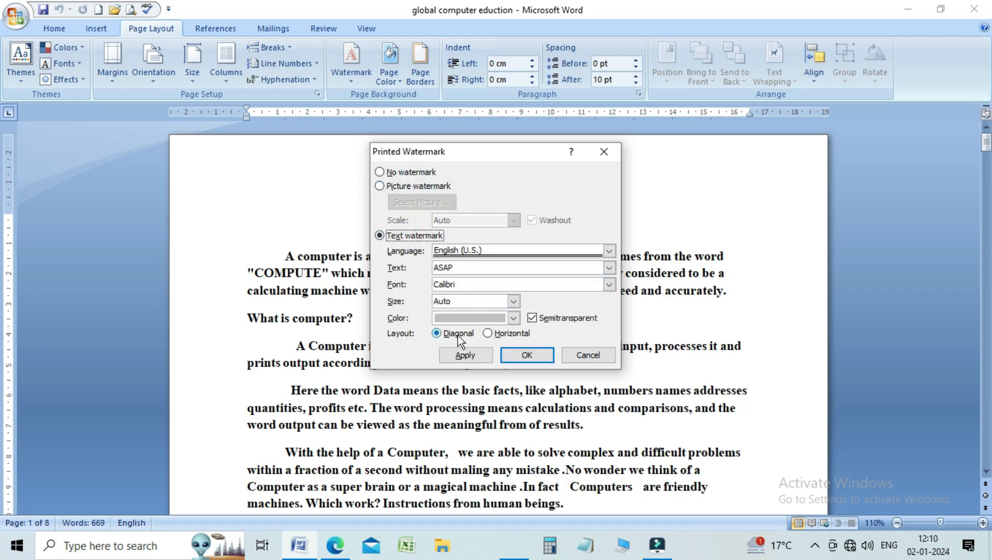
{"action": "left_click_drag", "start_coordinate": [462, 268], "coordinate": [430, 268]}
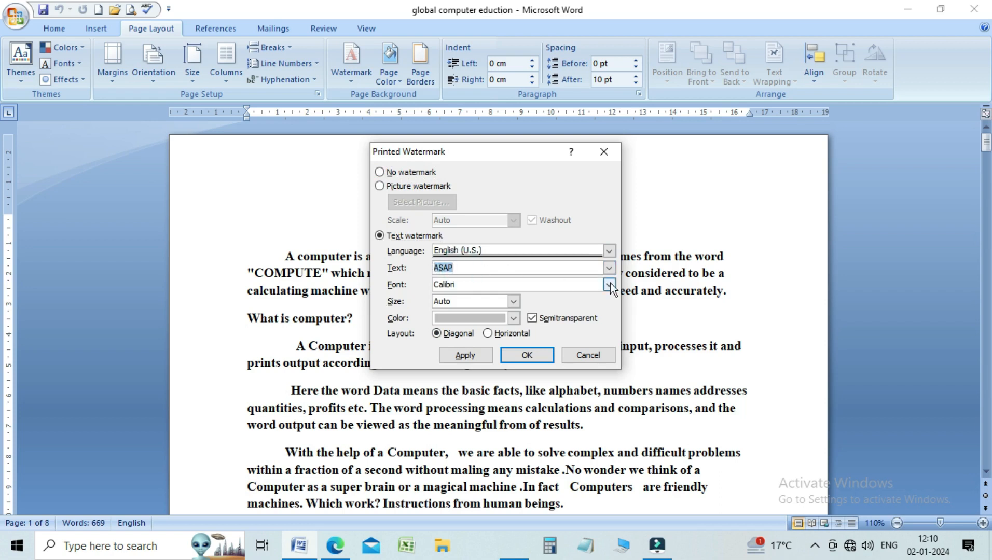
{"action": "type", "text": "GLOBAL COMP"}
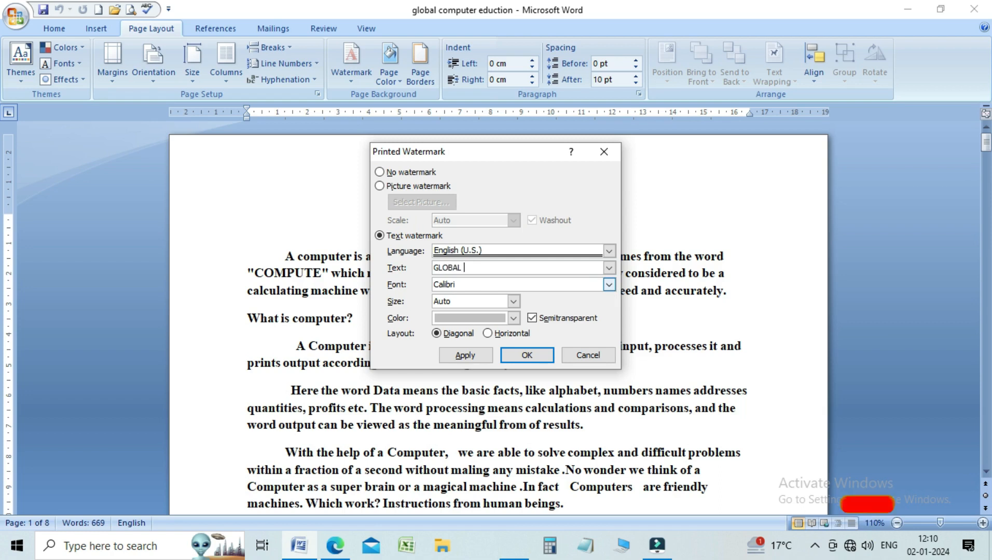
{"action": "type", "text": "UTER"}
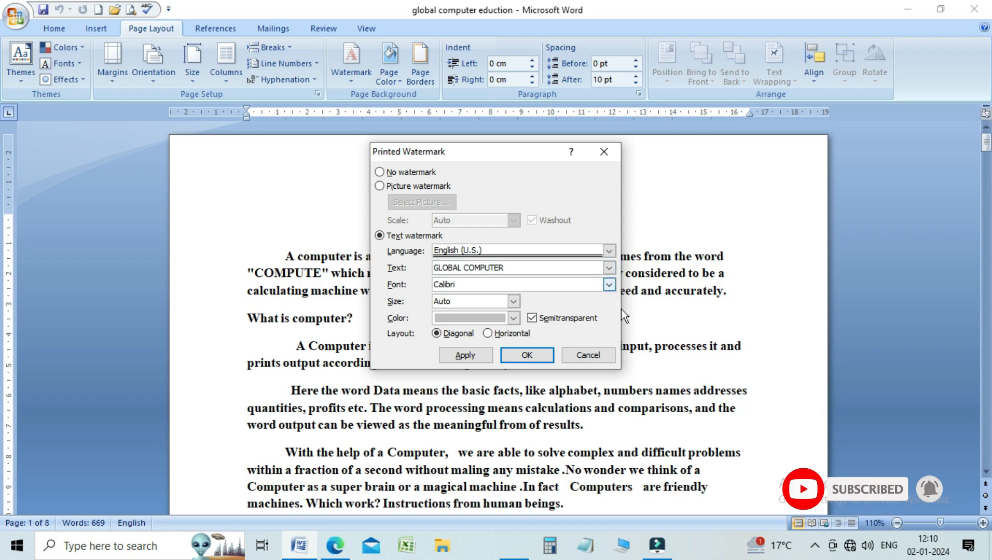
Step: Colour the GLOBAL COMPUTER watermark red and apply it to the document
{"action": "left_click", "coordinate": [499, 319]}
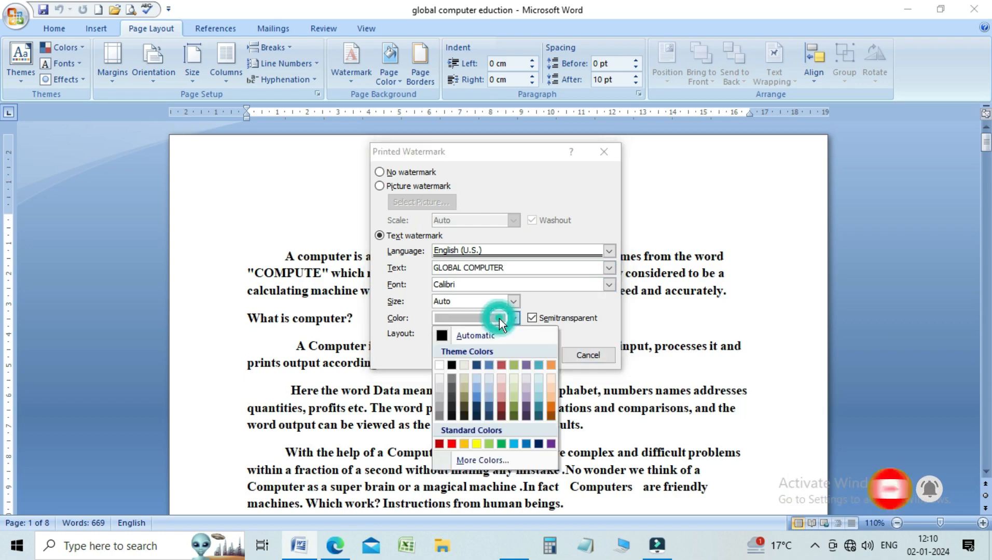
{"action": "left_click", "coordinate": [453, 447]}
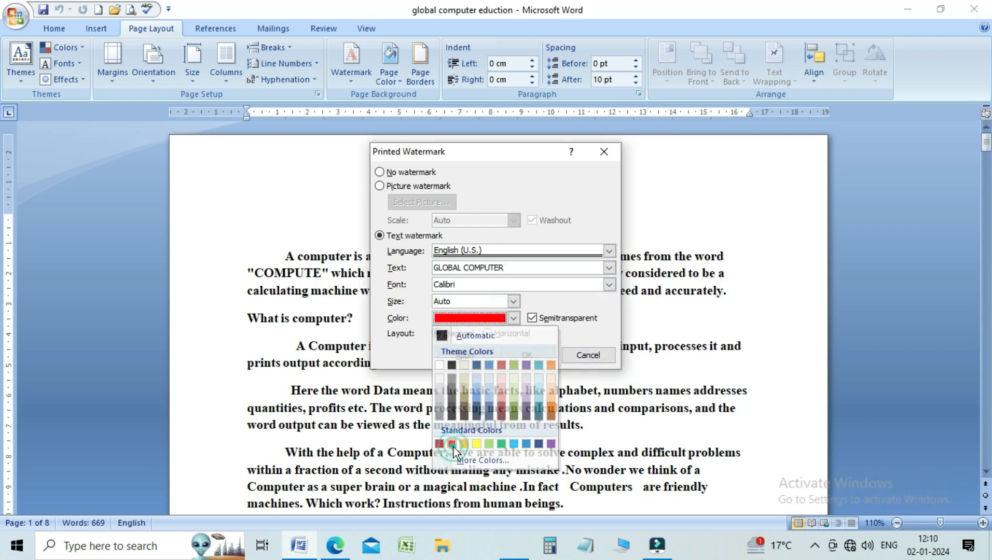
{"action": "left_click", "coordinate": [521, 355]}
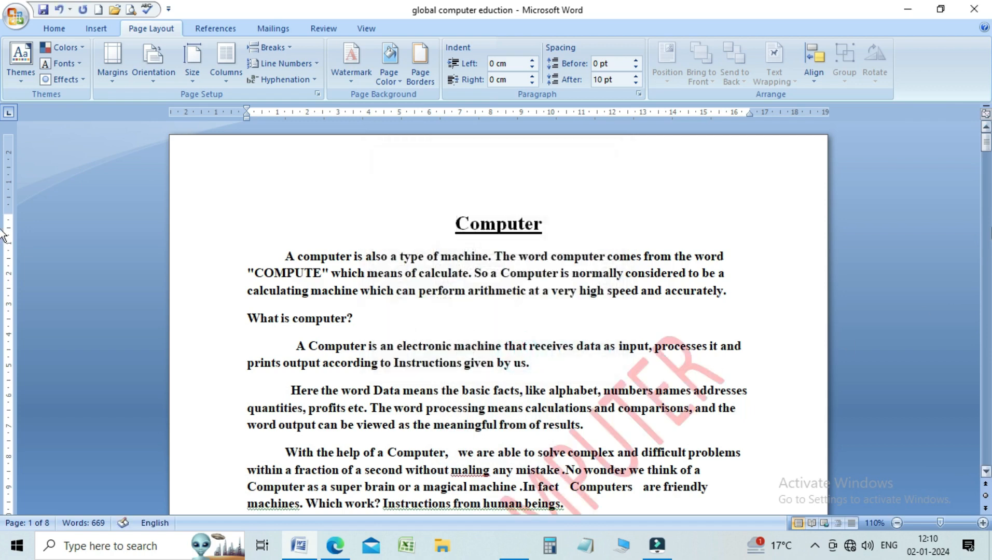
Step: Remove the red GLOBAL COMPUTER watermark from the document
{"action": "mouse_move", "coordinate": [988, 151]}
{"action": "left_mouse_down"}
{"action": "mouse_move", "coordinate": [990, 291]}
{"action": "mouse_move", "coordinate": [987, 141]}
{"action": "left_mouse_up"}
{"action": "left_click", "coordinate": [350, 80]}
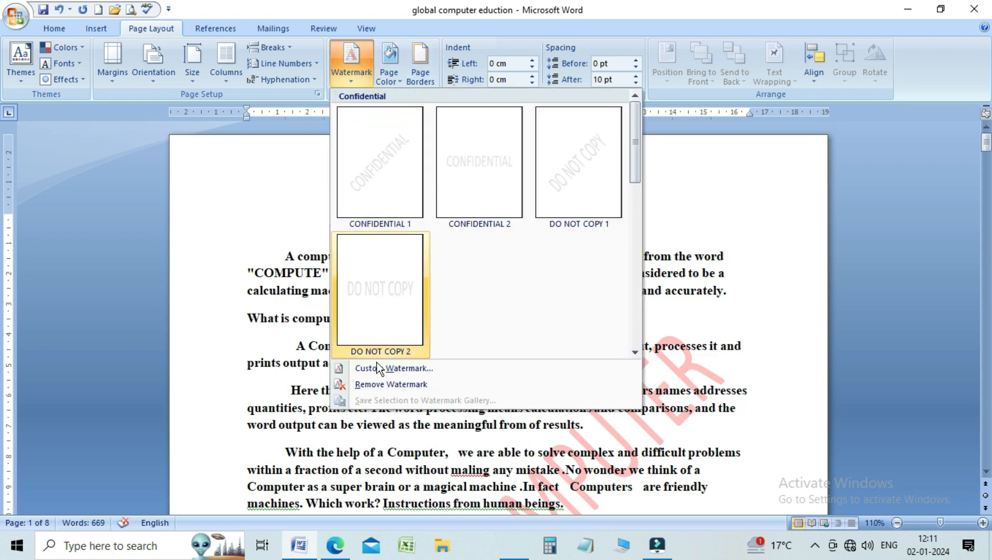
{"action": "left_click", "coordinate": [377, 383]}
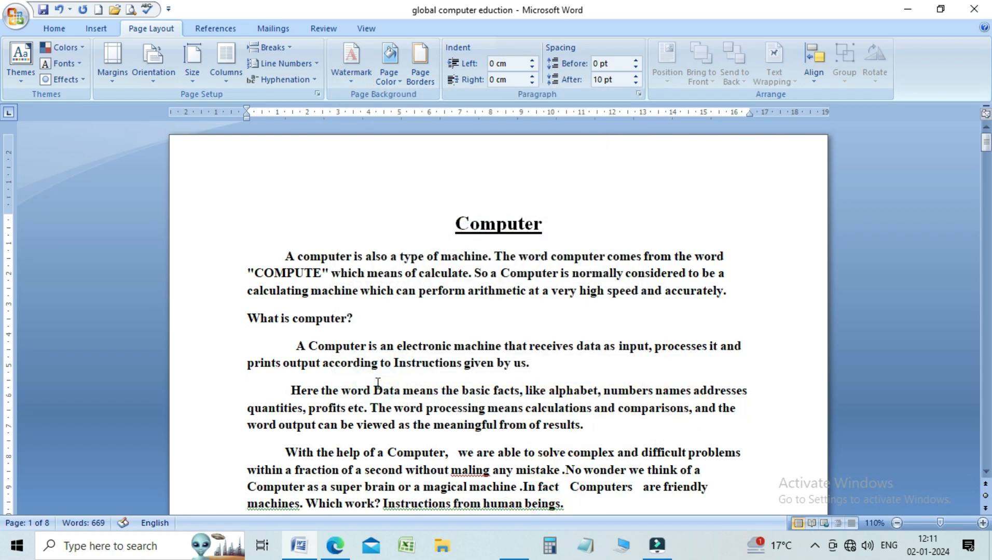
Step: Add page numbers at the top of the pages in the Plain Number 2 style and leave header editing
{"action": "left_click_drag", "start_coordinate": [989, 147], "coordinate": [991, 127]}
{"action": "left_click", "coordinate": [98, 31]}
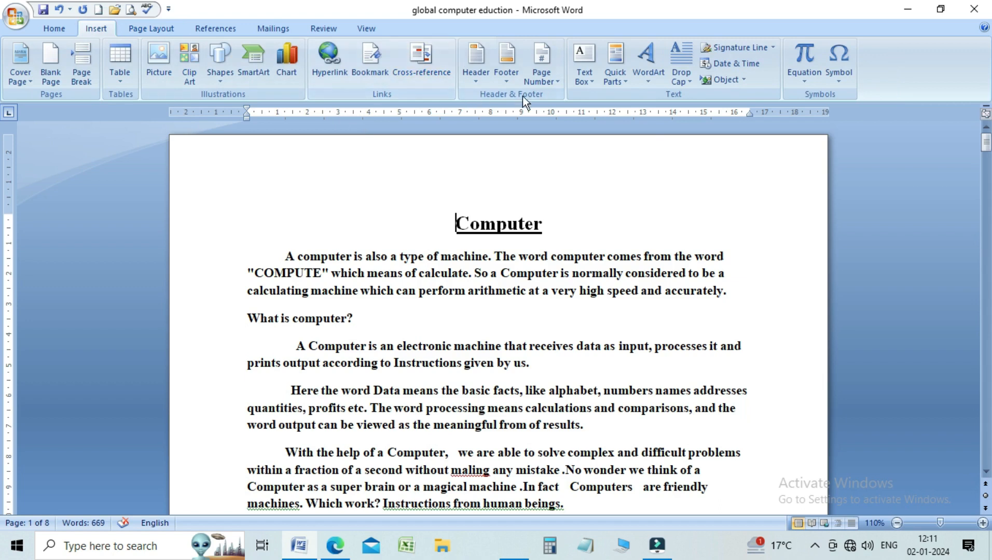
{"action": "left_click", "coordinate": [542, 78]}
{"action": "mouse_move", "coordinate": [558, 102]}
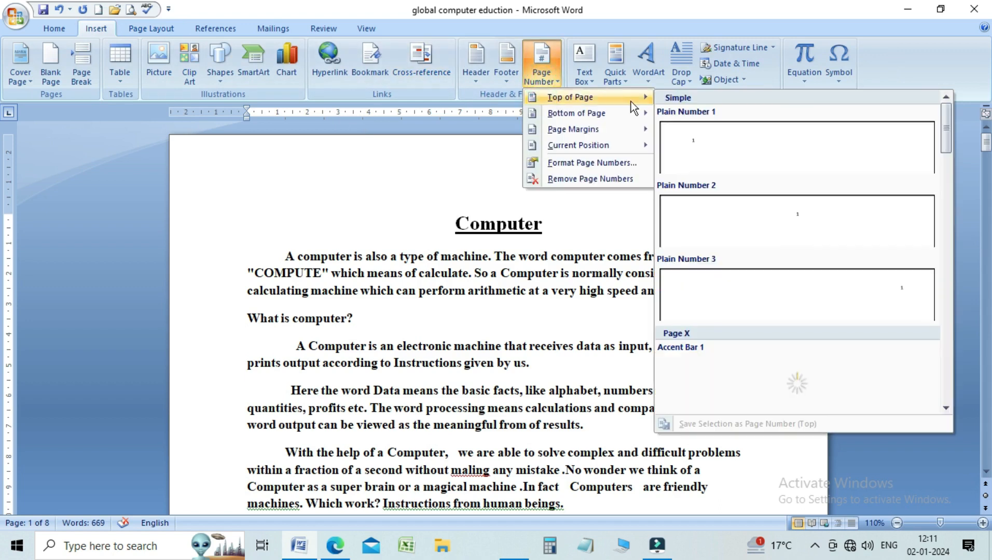
{"action": "left_click", "coordinate": [746, 222]}
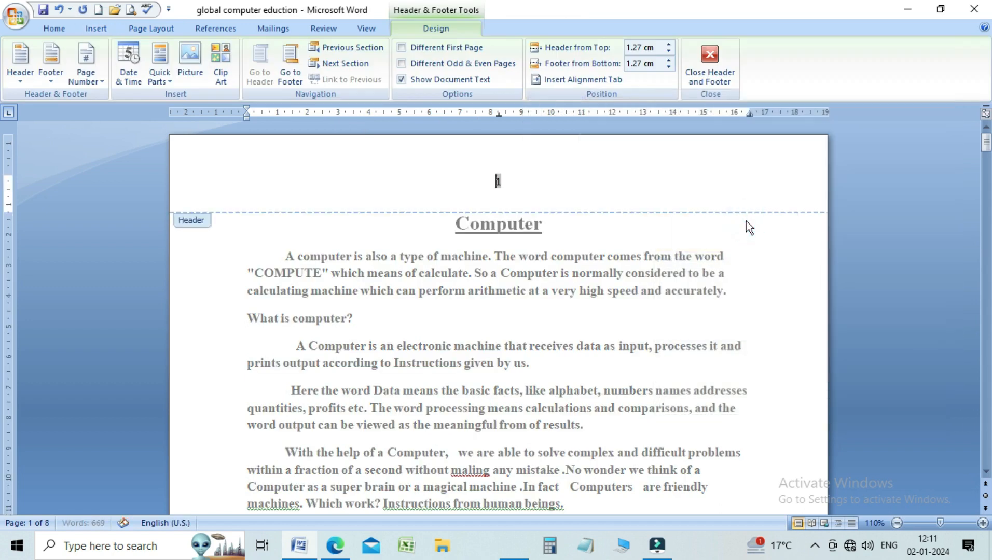
{"action": "left_click", "coordinate": [703, 79]}
Step: Display the document two pages at a time and place the cursor before the Computer heading
{"action": "mouse_move", "coordinate": [986, 146]}
{"action": "left_mouse_down"}
{"action": "mouse_move", "coordinate": [987, 250]}
{"action": "mouse_move", "coordinate": [988, 137]}
{"action": "left_mouse_up"}
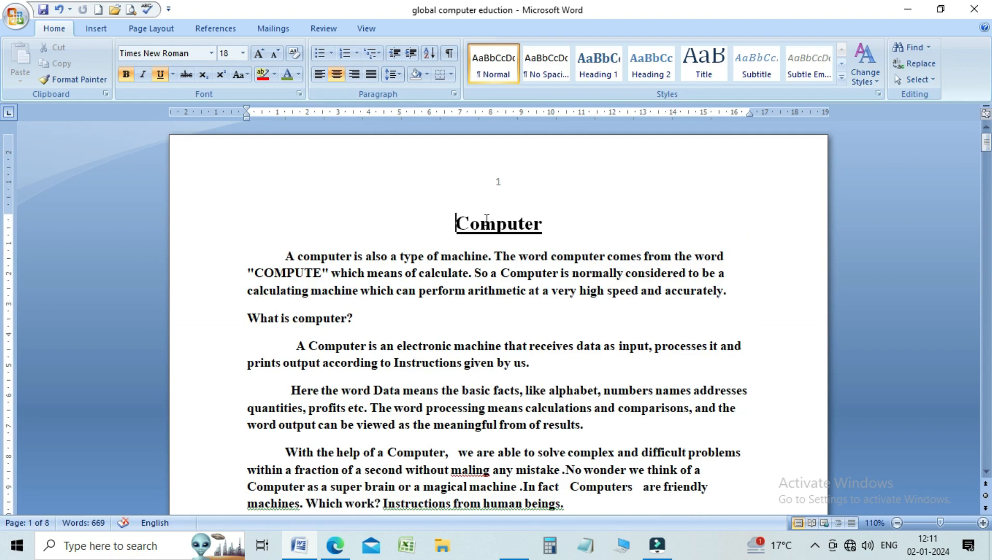
{"action": "left_click", "coordinate": [372, 30]}
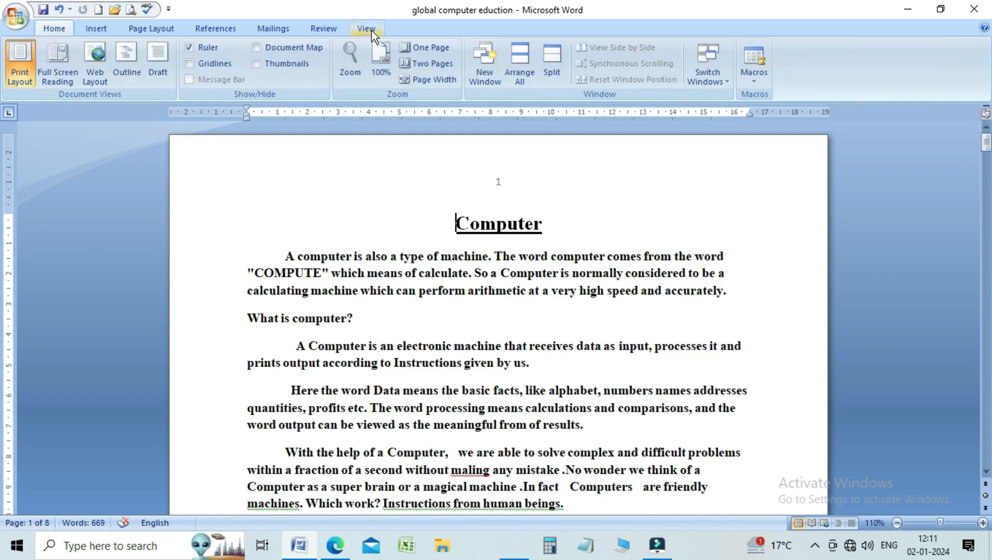
{"action": "left_click", "coordinate": [435, 63]}
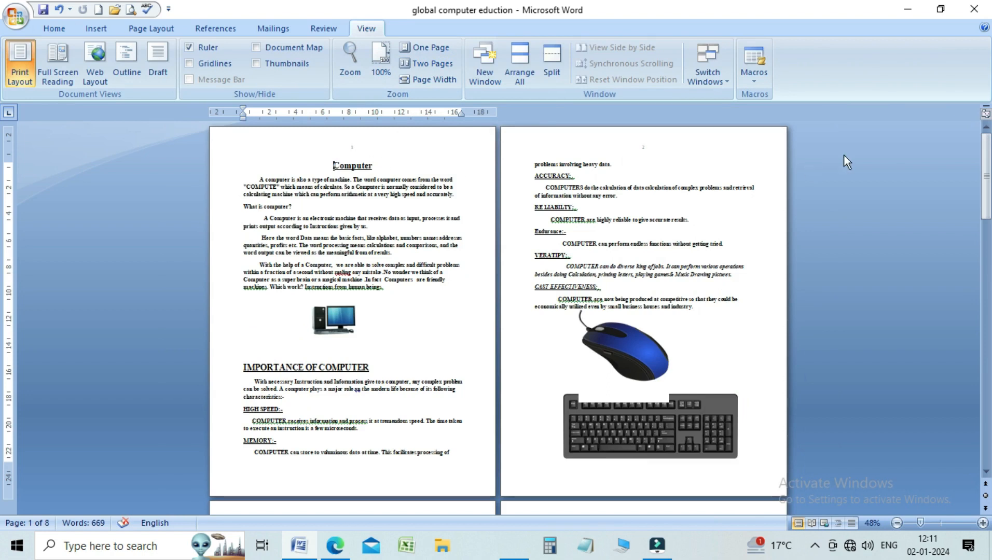
{"action": "left_click_drag", "start_coordinate": [988, 161], "coordinate": [991, 244]}
{"action": "left_click", "coordinate": [989, 192]}
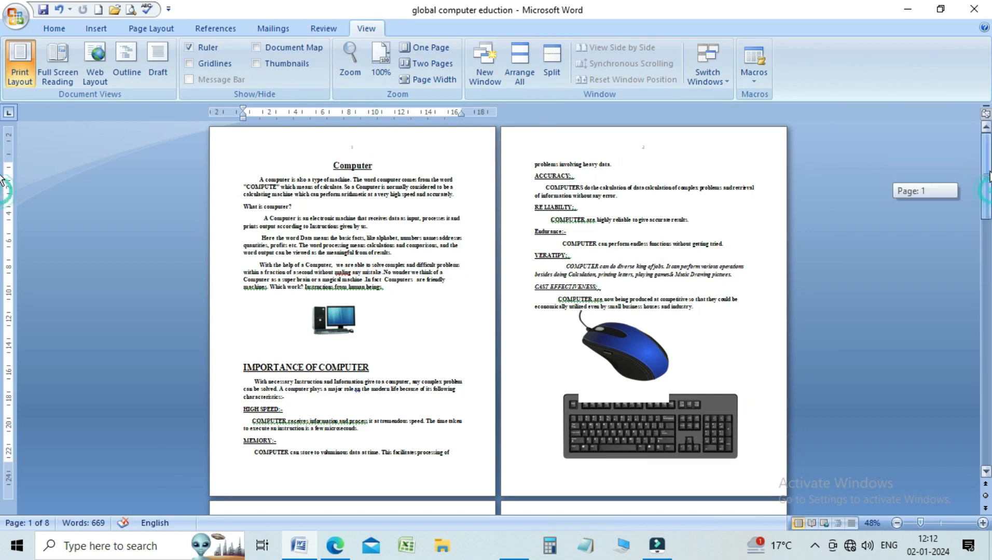
{"action": "left_click", "coordinate": [331, 168]}
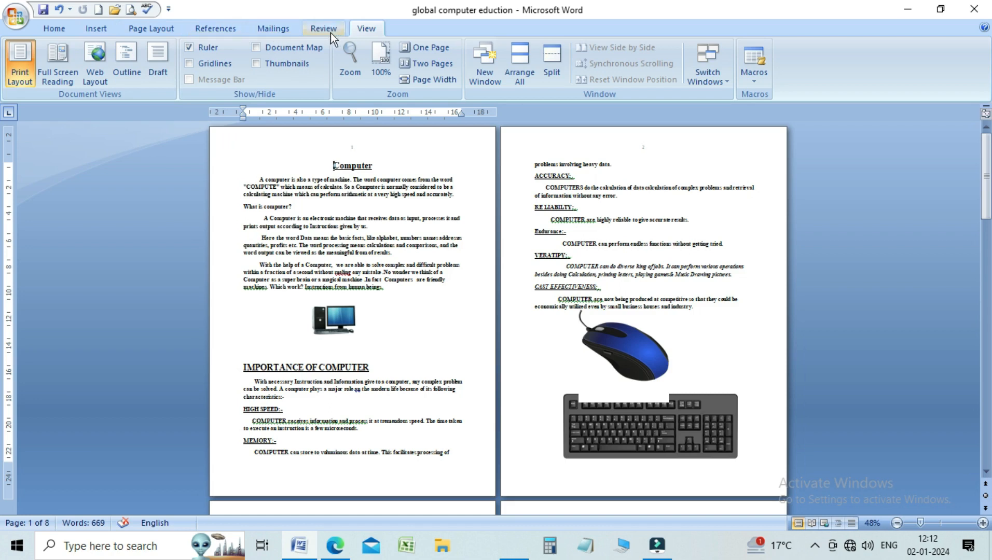
Step: Apply a custom diagonal text watermark reading WATERMARKS in the default colour
{"action": "left_click", "coordinate": [140, 30]}
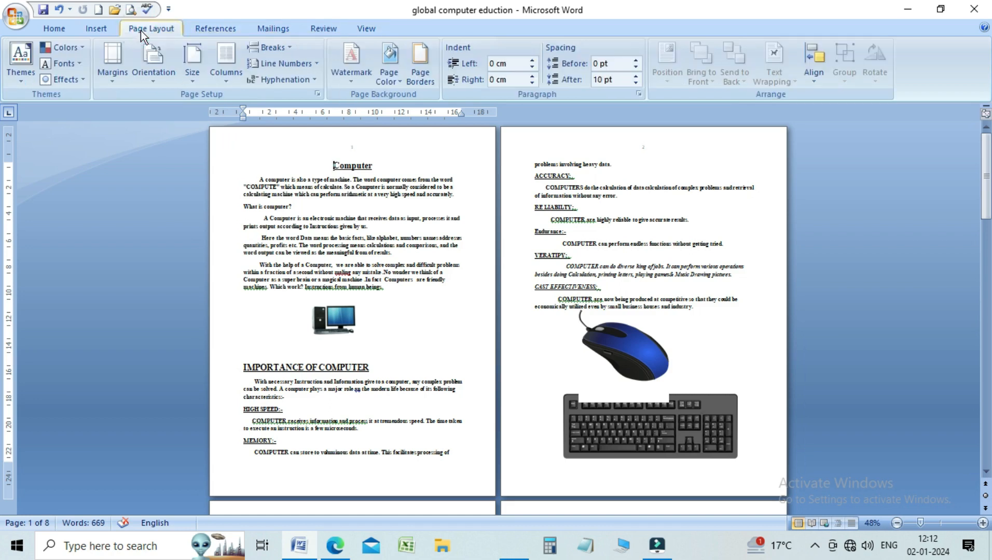
{"action": "left_click", "coordinate": [354, 79]}
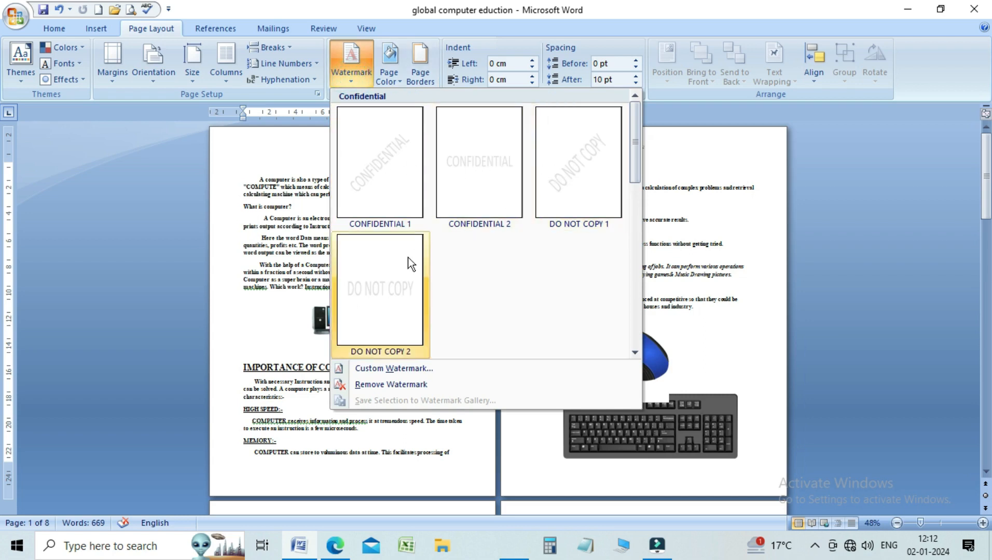
{"action": "left_click", "coordinate": [366, 369]}
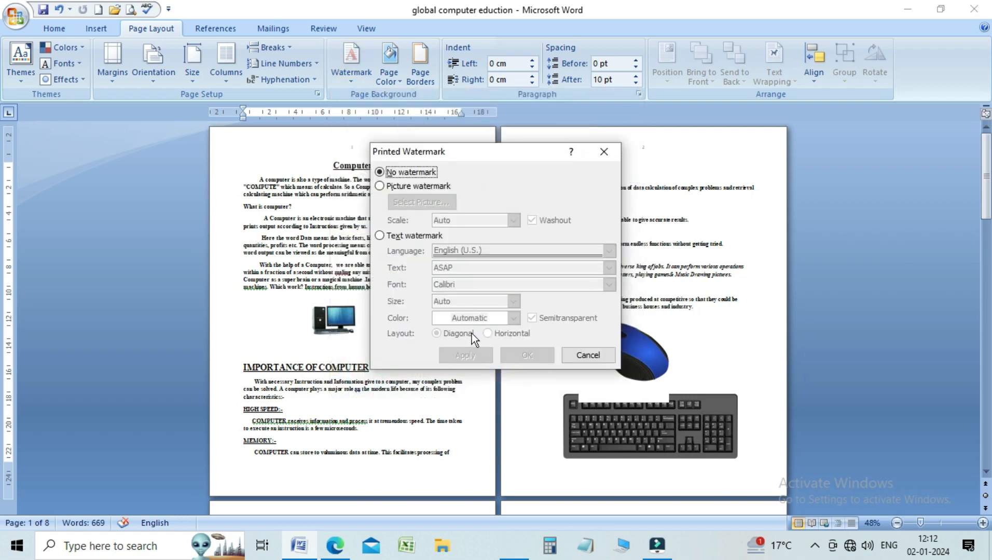
{"action": "left_click", "coordinate": [409, 238]}
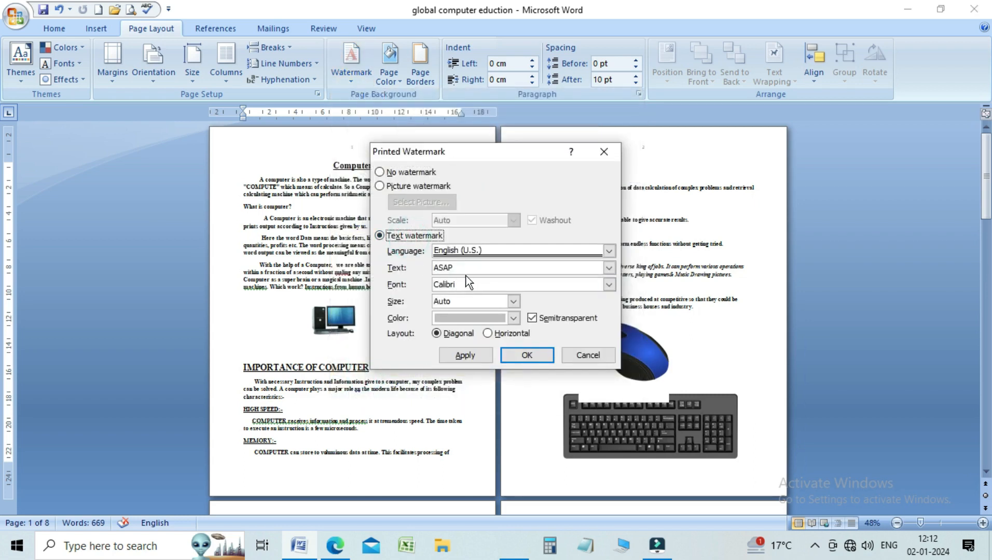
{"action": "double_click", "coordinate": [457, 268]}
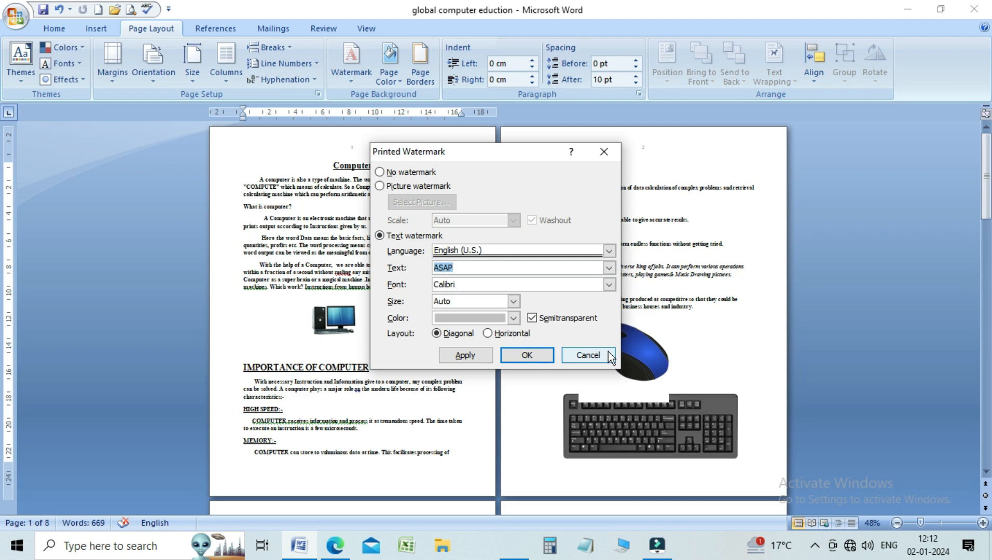
{"action": "type", "text": "WATERMARKS"}
{"action": "left_click", "coordinate": [528, 355]}
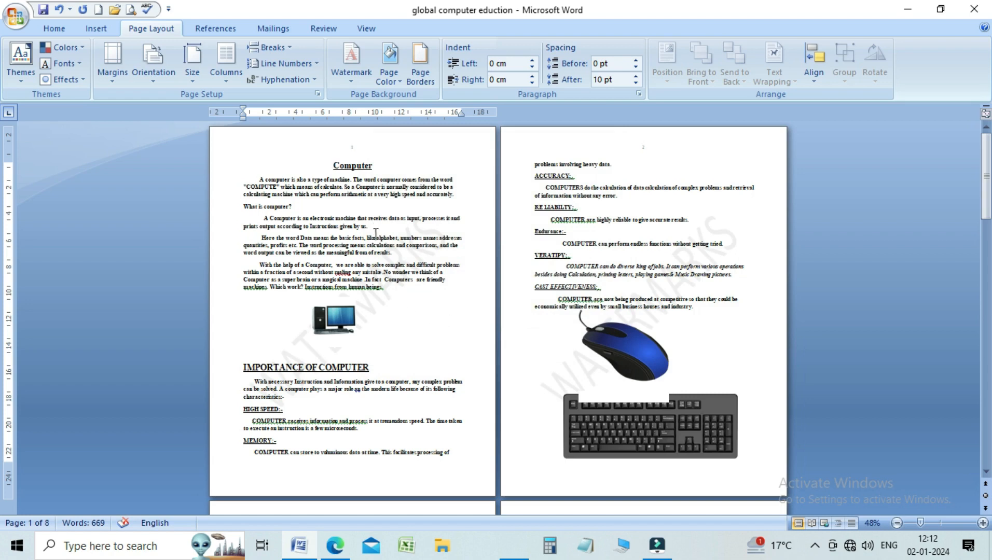
Step: Remove the WATERMARKS watermark and set up a new custom text watermark reading WATERMARK
{"action": "left_click", "coordinate": [362, 86]}
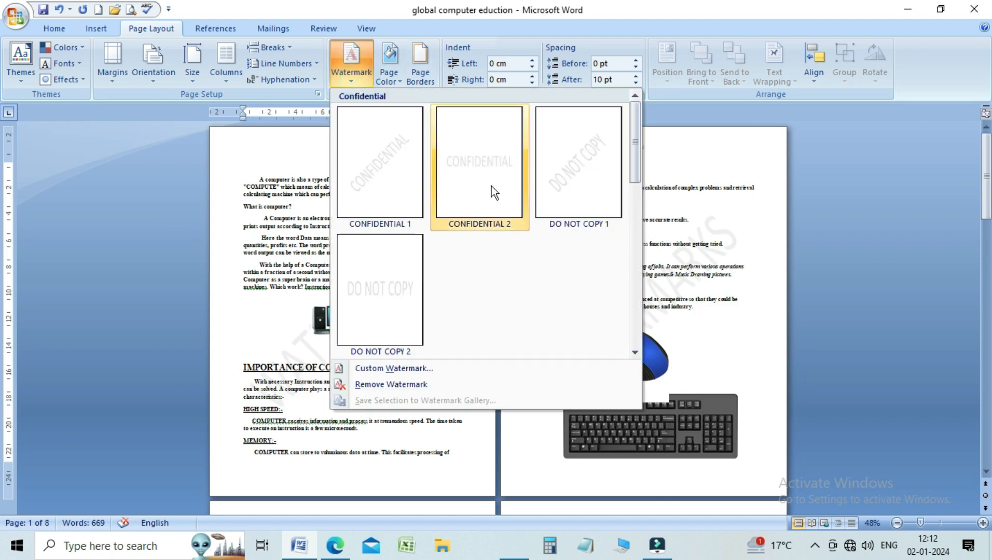
{"action": "left_click", "coordinate": [389, 386]}
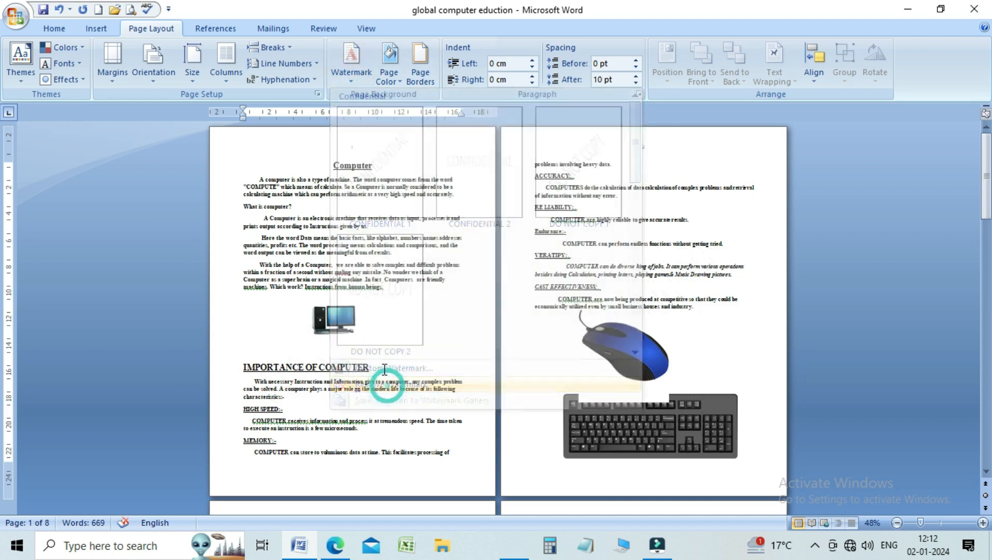
{"action": "left_click", "coordinate": [356, 84]}
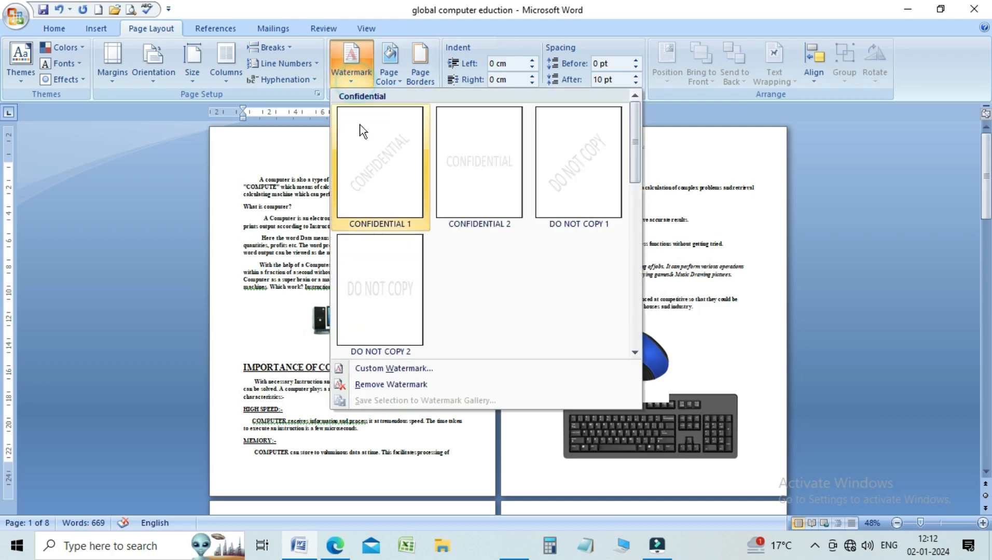
{"action": "left_click", "coordinate": [378, 370]}
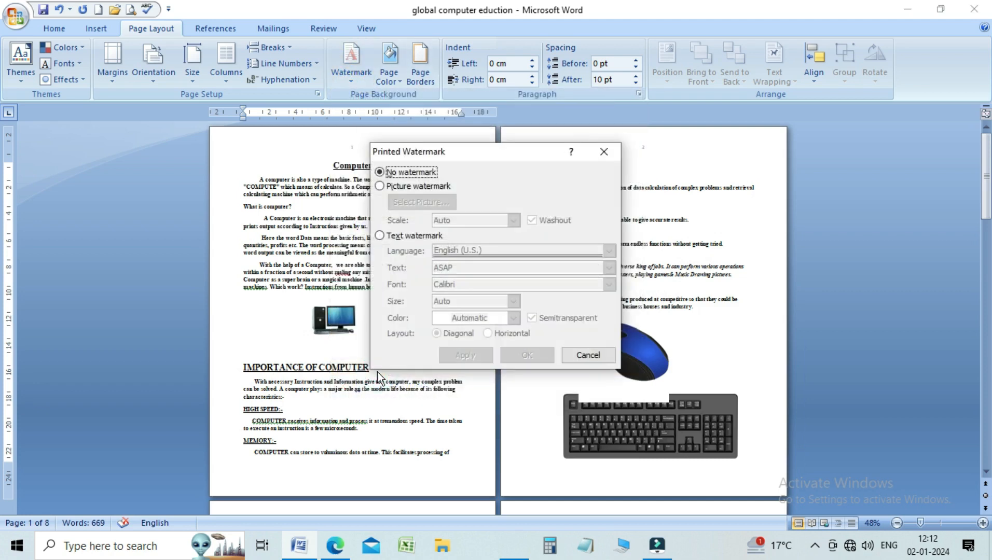
{"action": "left_click", "coordinate": [399, 235]}
{"action": "left_click", "coordinate": [467, 280]}
{"action": "double_click", "coordinate": [461, 268]}
{"action": "type", "text": "WATER"}
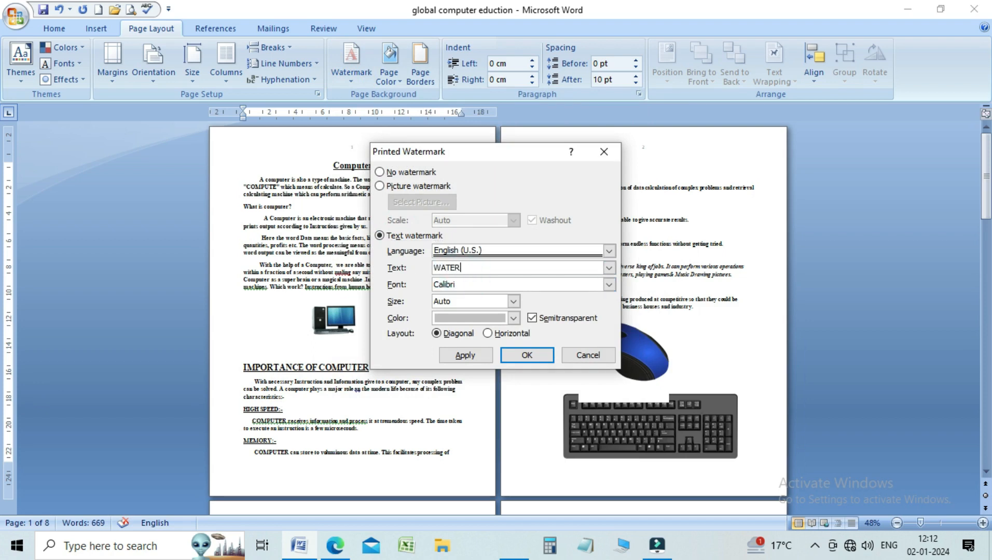
{"action": "type", "text": "MARK"}
Step: Set the WATERMARK text colour to dark blue and apply it to the pages, keeping the watermark settings open
{"action": "left_click", "coordinate": [513, 319]}
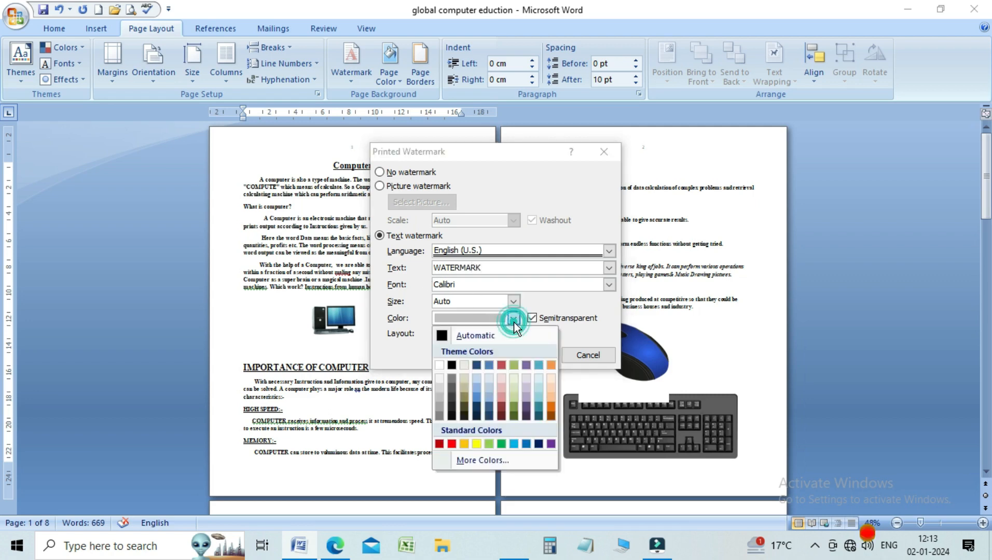
{"action": "left_click", "coordinate": [540, 444]}
{"action": "left_click", "coordinate": [467, 356]}
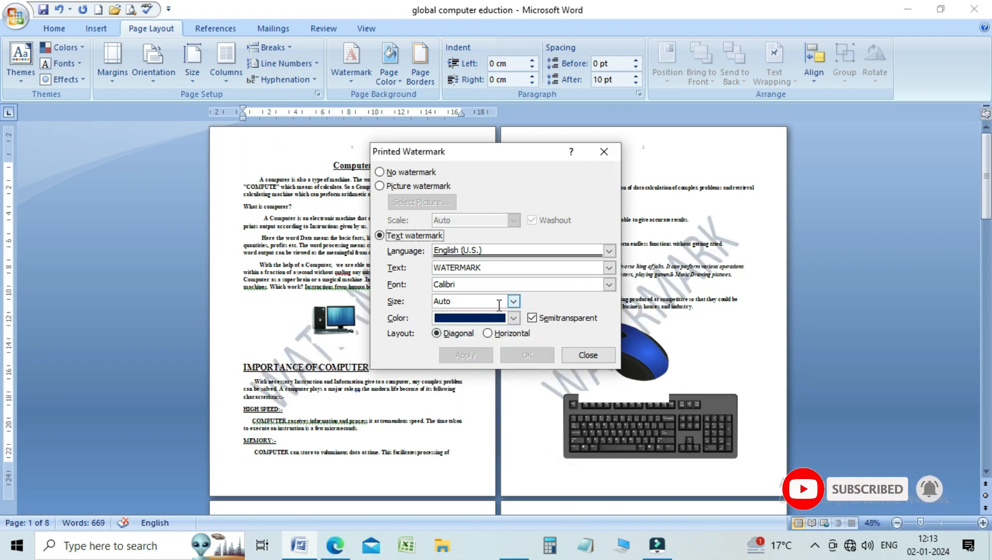
Step: Set the WATERMARK text colour to the standard dark red and apply it to the pages
{"action": "left_click", "coordinate": [514, 318]}
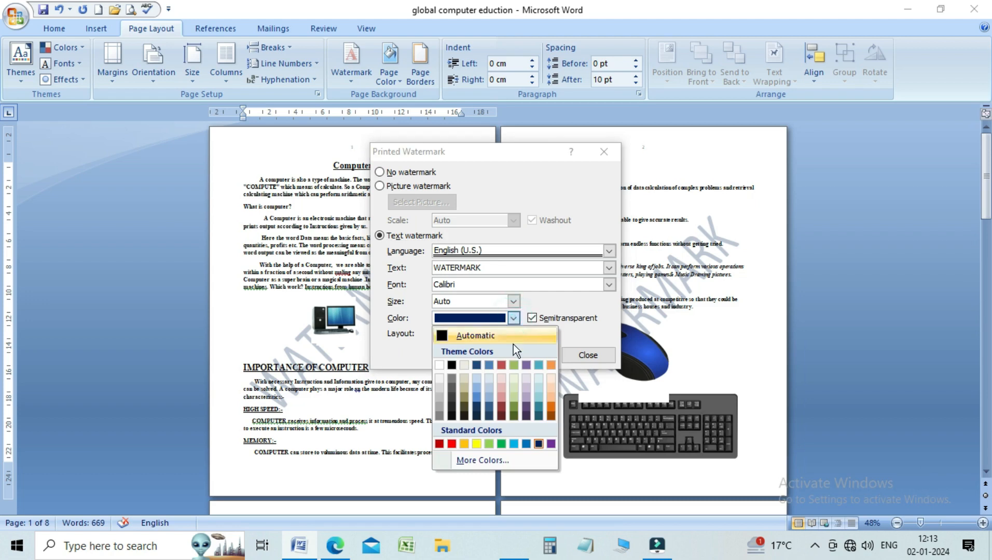
{"action": "left_click", "coordinate": [438, 444]}
{"action": "left_click", "coordinate": [479, 355]}
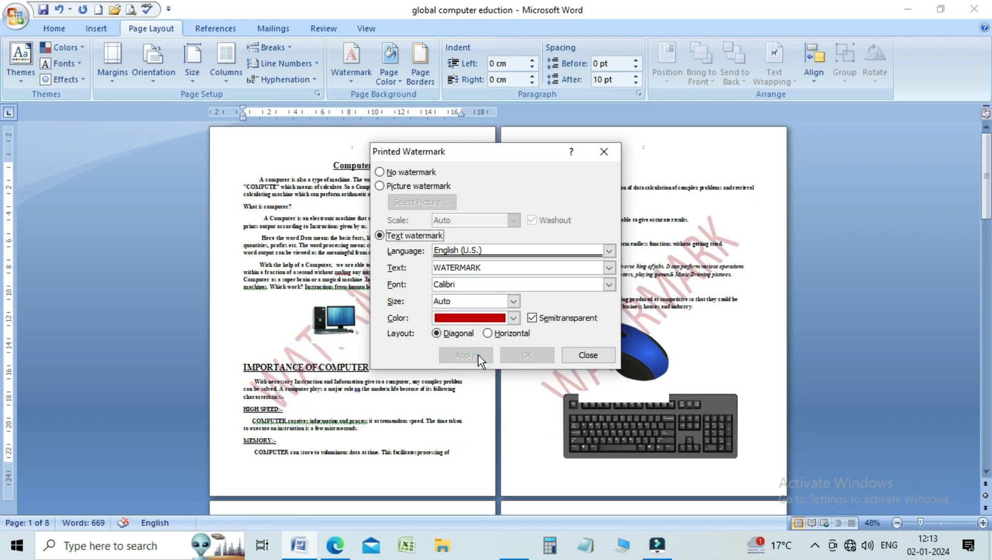
Step: Change the WATERMARK text colour to standard red, apply it and close the watermark settings
{"action": "left_click", "coordinate": [481, 316]}
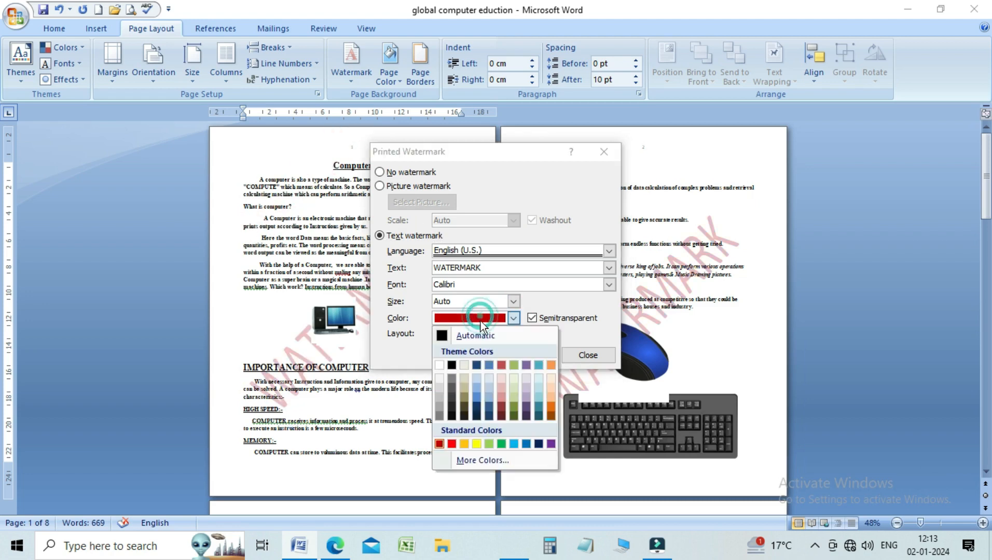
{"action": "left_click", "coordinate": [452, 444]}
{"action": "left_click", "coordinate": [481, 358]}
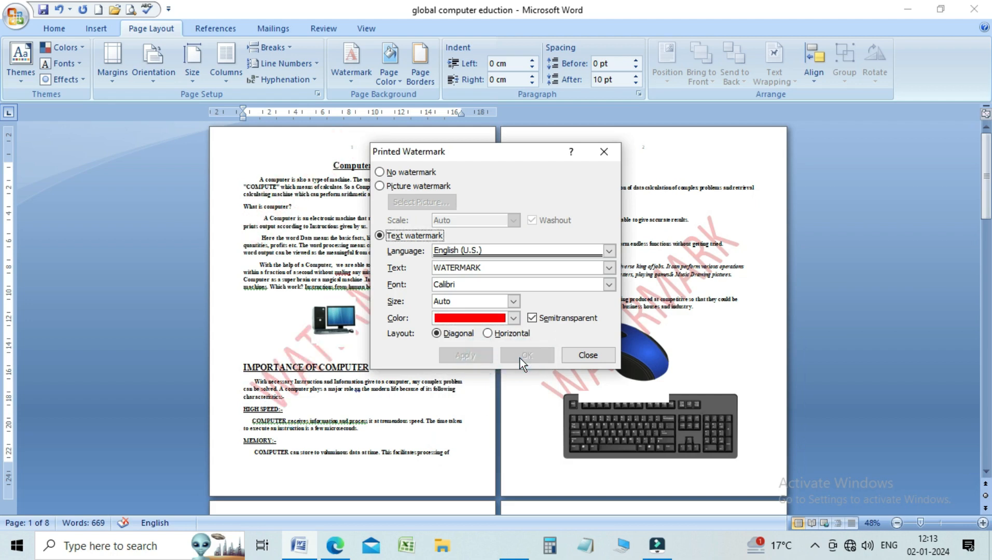
{"action": "left_click", "coordinate": [589, 358]}
{"action": "mouse_move", "coordinate": [989, 197]}
{"action": "left_mouse_down"}
{"action": "mouse_move", "coordinate": [988, 226]}
{"action": "mouse_move", "coordinate": [988, 200]}
{"action": "left_mouse_up"}
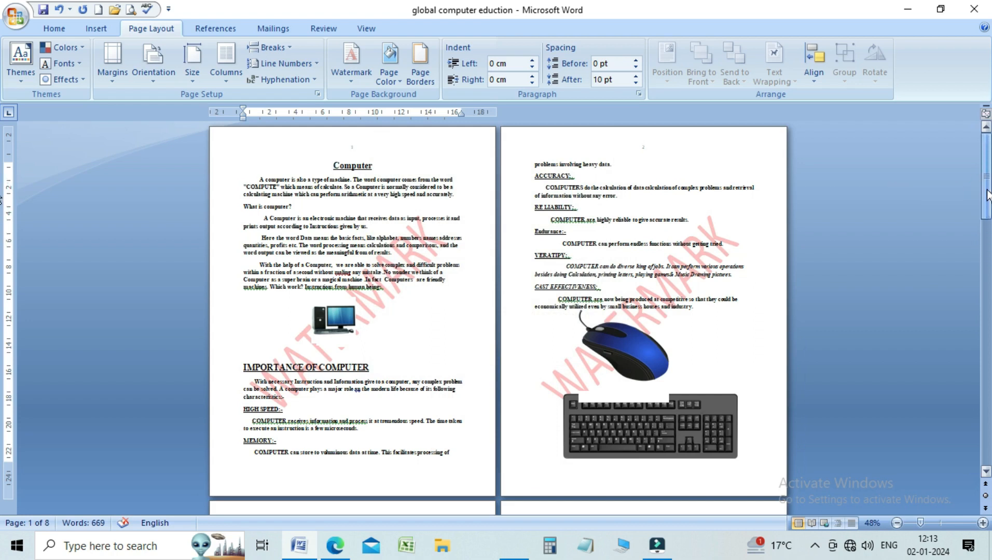
Step: Insert a Next Page section break before "problems involving heavy data" at the start of page 2
{"action": "left_click", "coordinate": [532, 166]}
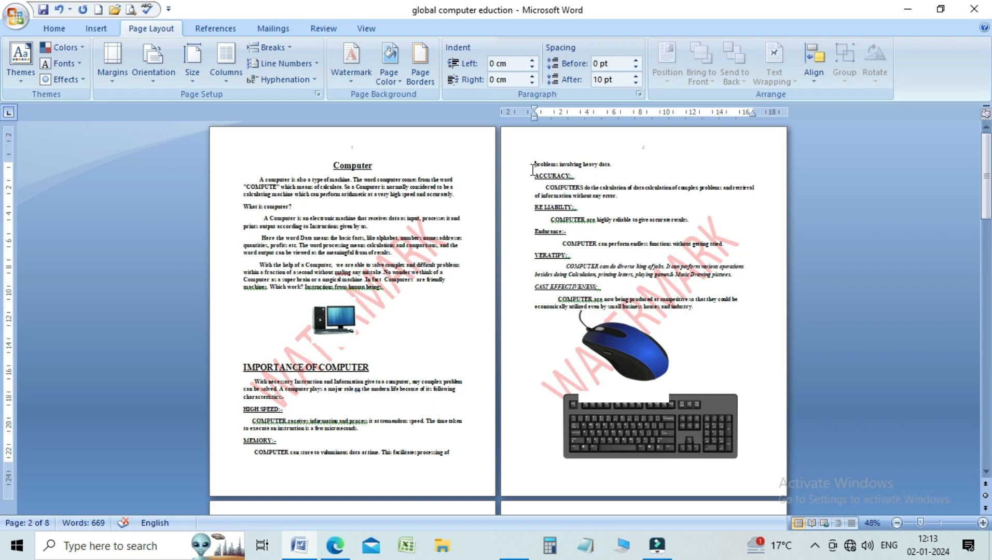
{"action": "left_click", "coordinate": [287, 50]}
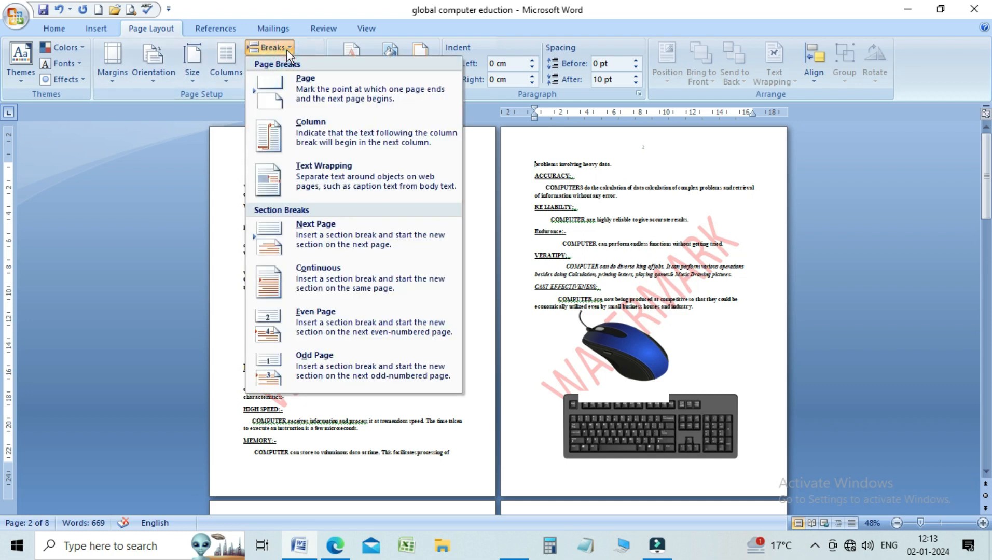
{"action": "left_click", "coordinate": [323, 239]}
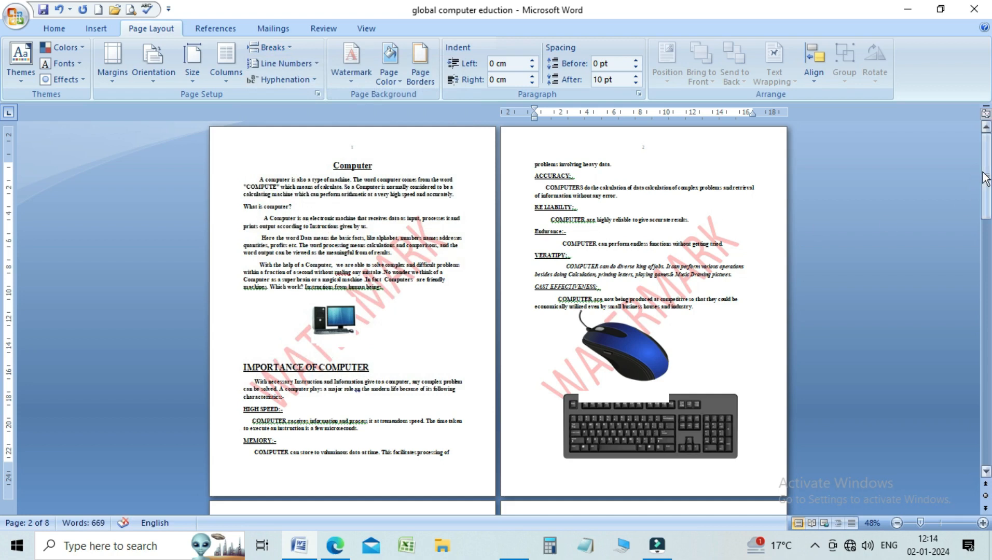
Step: Insert a Next Page section break before the MICROSOFT OFFICE heading on page 3
{"action": "left_click_drag", "start_coordinate": [986, 179], "coordinate": [986, 259]}
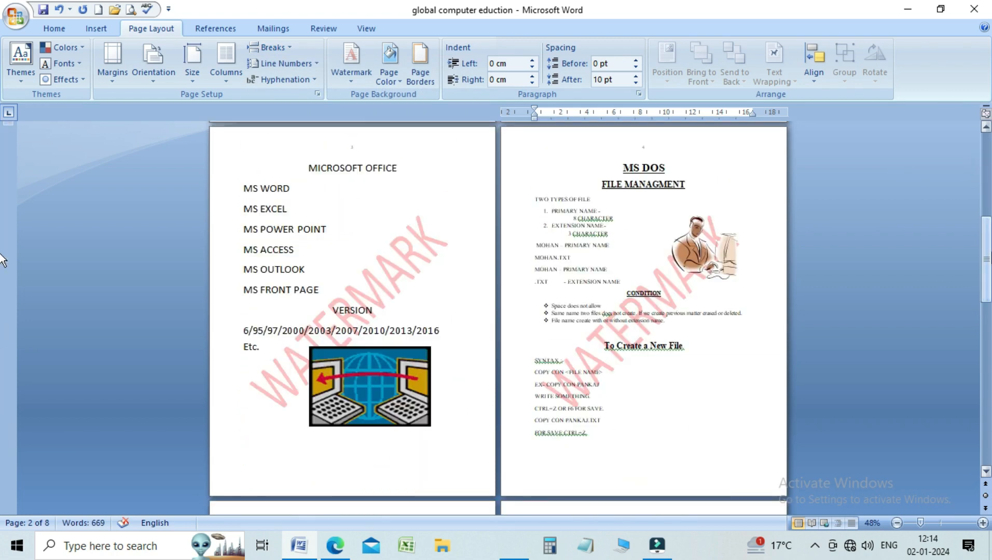
{"action": "left_click", "coordinate": [305, 167]}
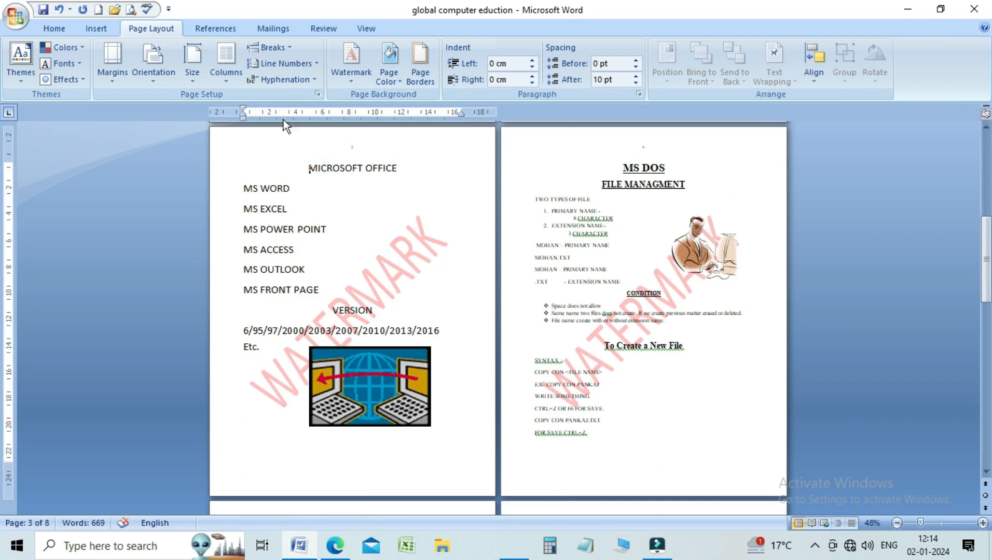
{"action": "left_click", "coordinate": [268, 47]}
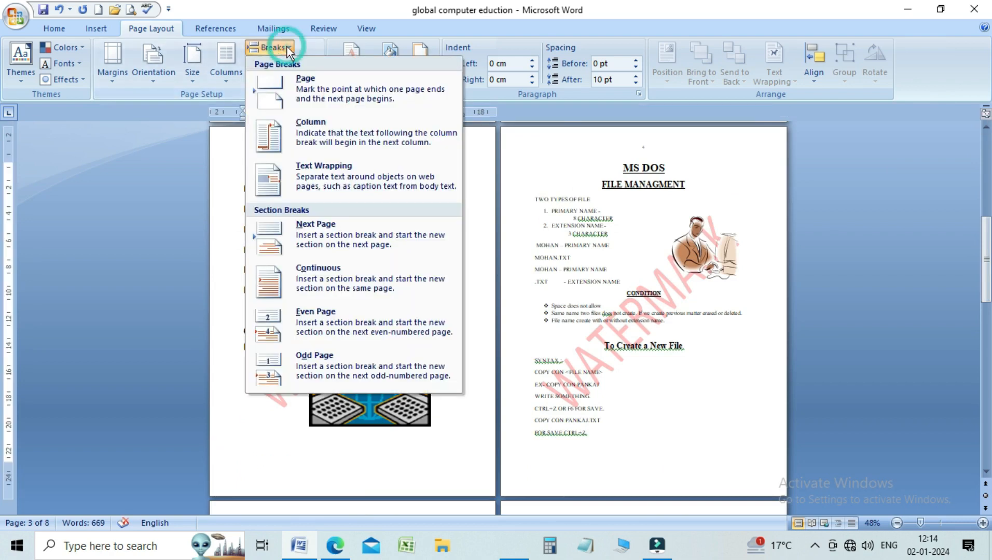
{"action": "left_click", "coordinate": [309, 167]}
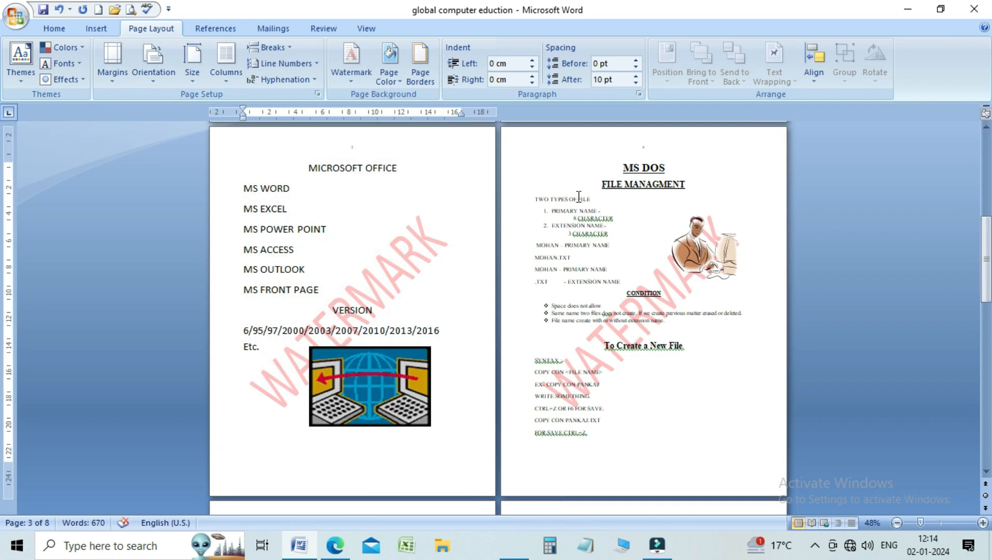
Step: Insert a Next Page section break before the MS DOS heading on page 4
{"action": "left_click", "coordinate": [602, 167]}
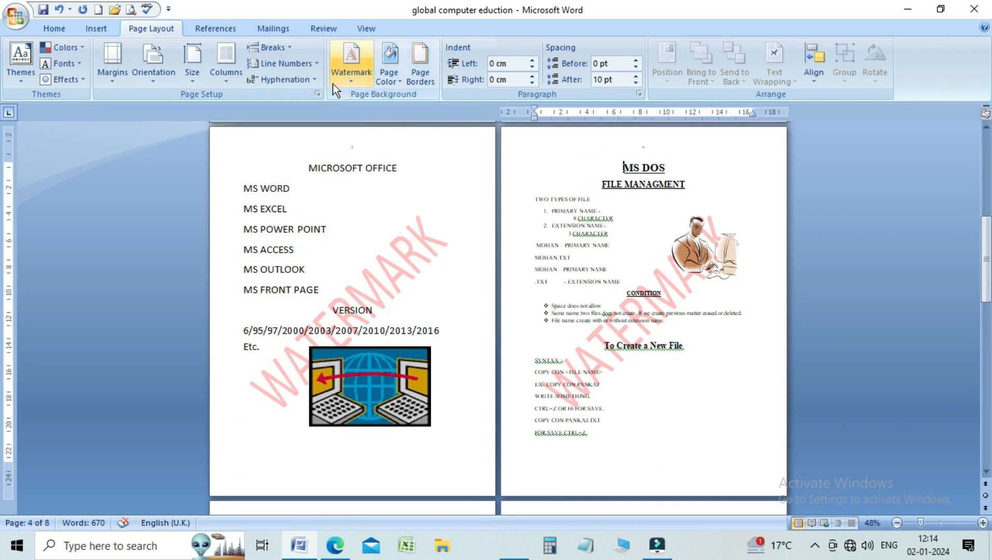
{"action": "left_click", "coordinate": [290, 46]}
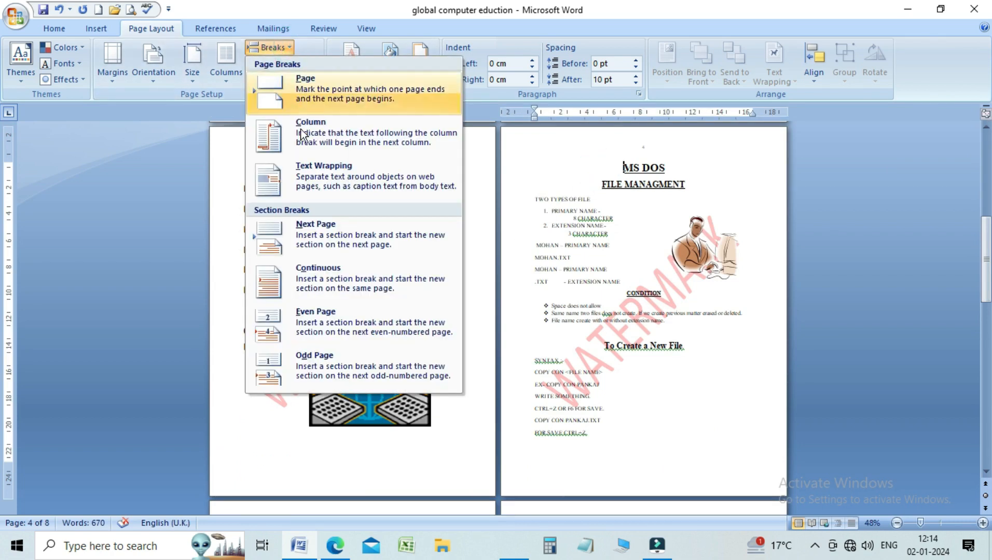
{"action": "left_click", "coordinate": [310, 233]}
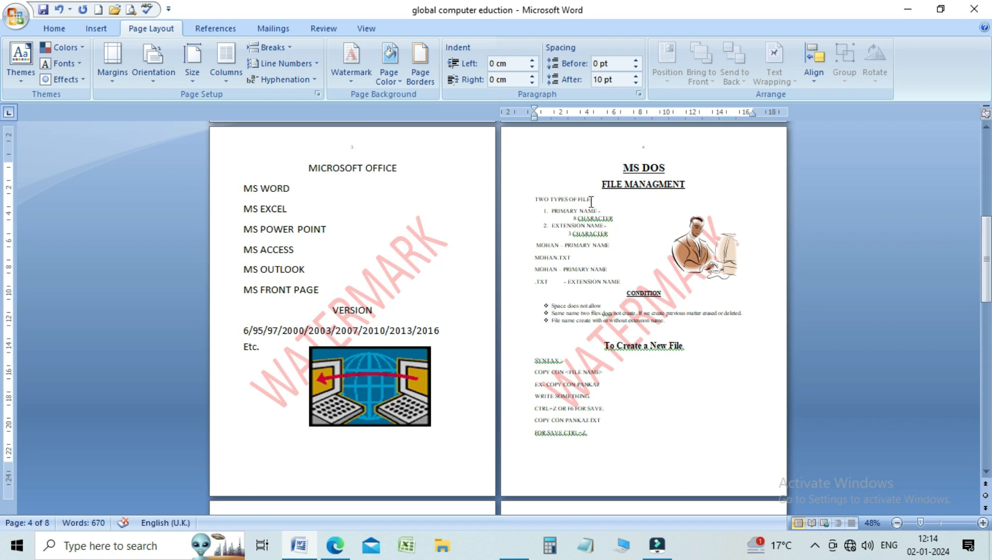
Step: Open the page 2 header for editing and unlink the section 2 header from the previous section
{"action": "left_click_drag", "start_coordinate": [986, 288], "coordinate": [987, 198]}
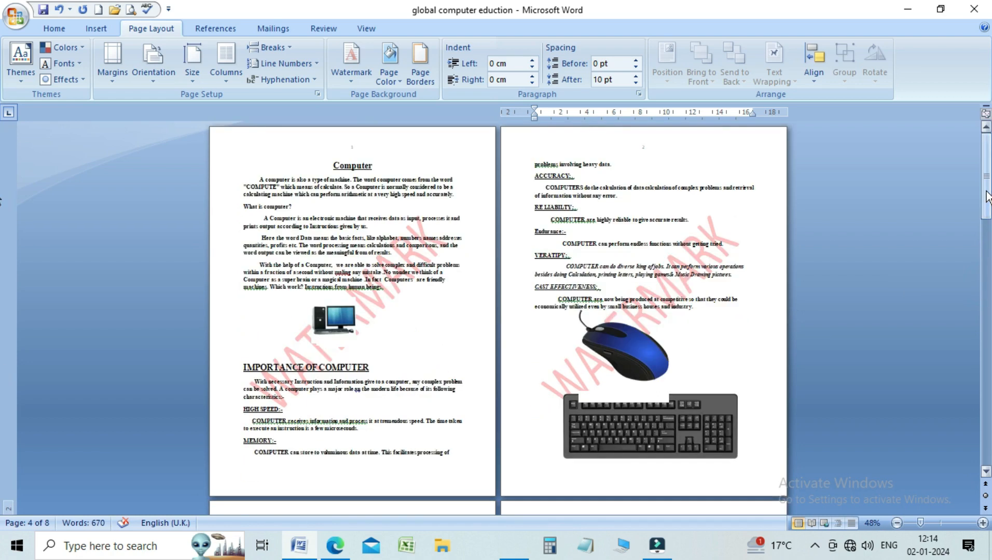
{"action": "left_click", "coordinate": [532, 165]}
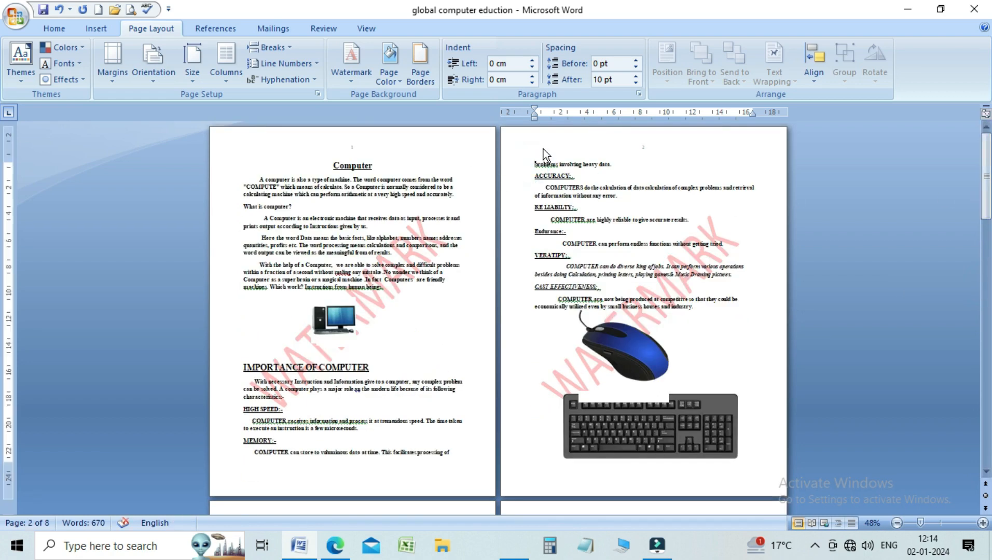
{"action": "double_click", "coordinate": [543, 148]}
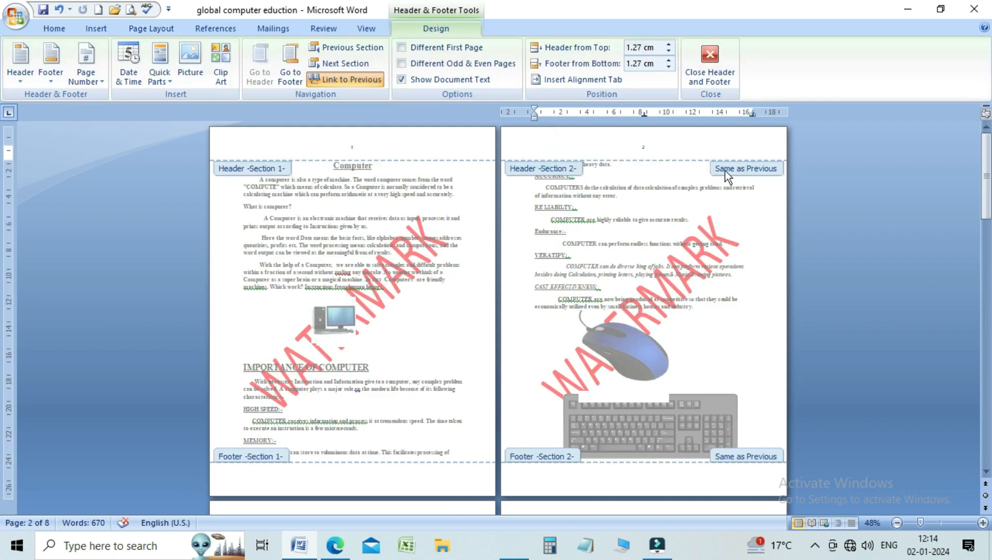
{"action": "left_click_drag", "start_coordinate": [986, 177], "coordinate": [990, 280]}
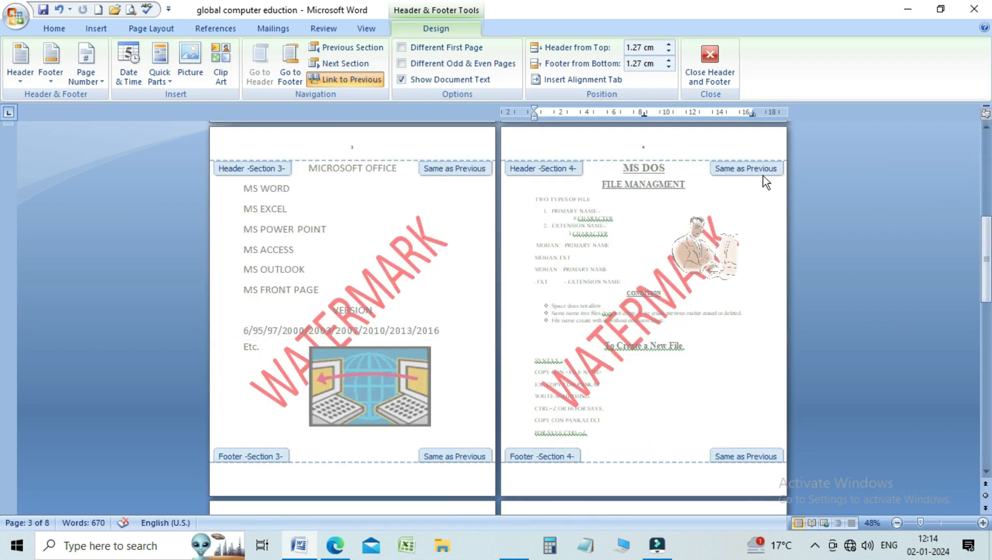
{"action": "left_click_drag", "start_coordinate": [987, 239], "coordinate": [984, 163]}
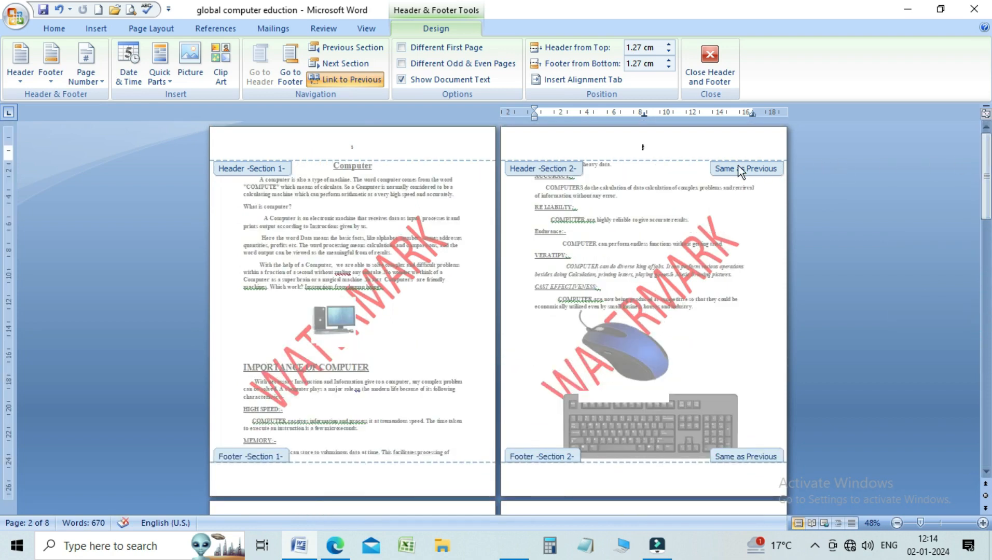
{"action": "left_click", "coordinate": [333, 78]}
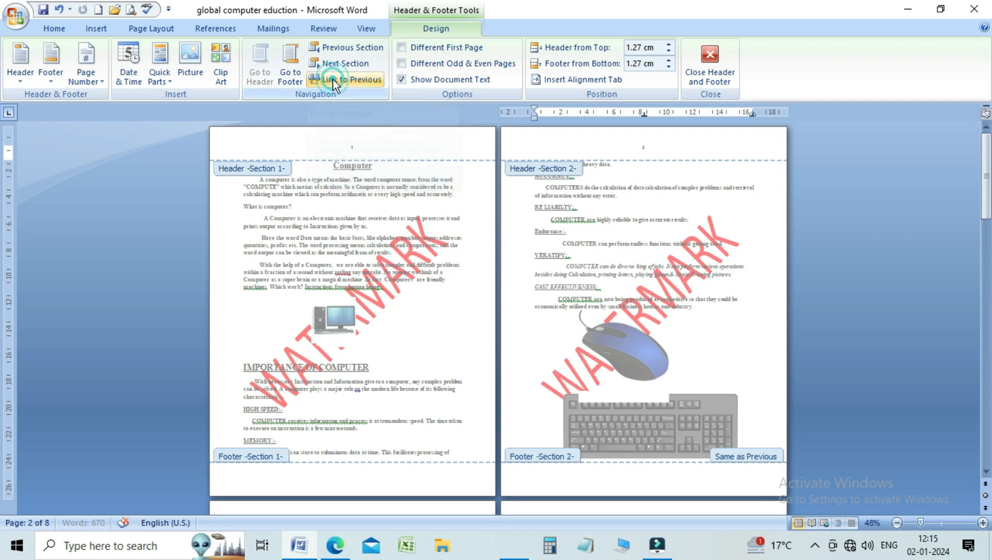
Step: Unlink the section 3 and section 4 headers from their previous sections
{"action": "left_click_drag", "start_coordinate": [986, 171], "coordinate": [986, 238]}
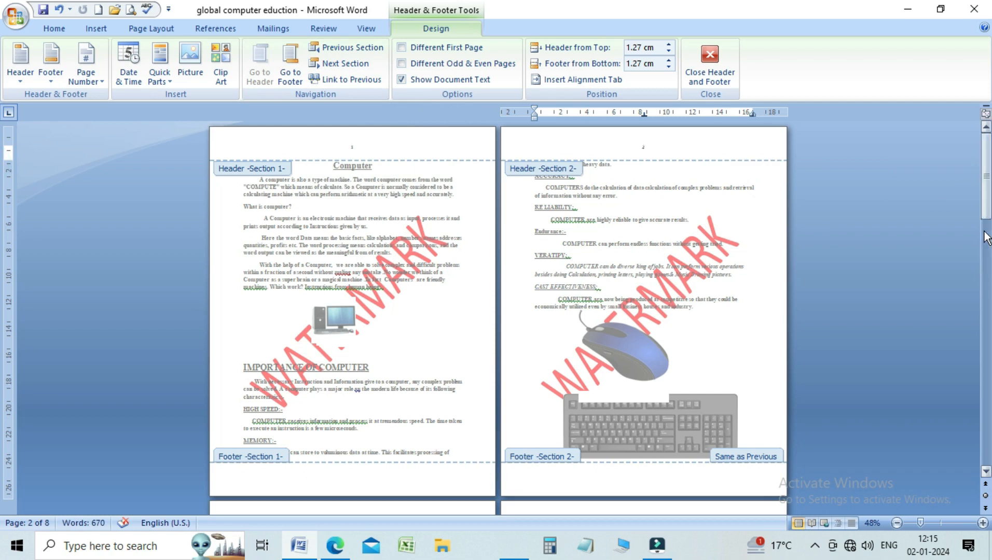
{"action": "left_click", "coordinate": [987, 239]}
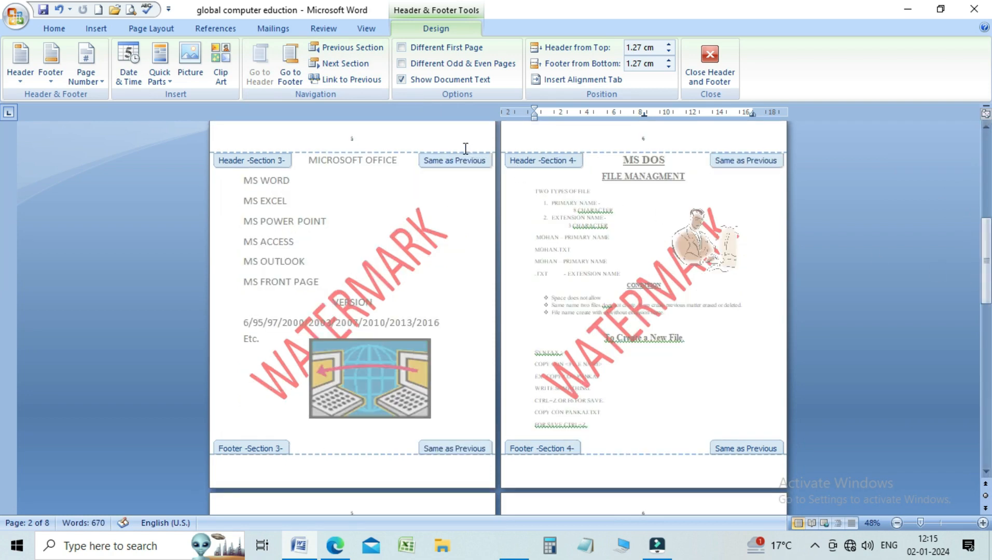
{"action": "left_click", "coordinate": [405, 139]}
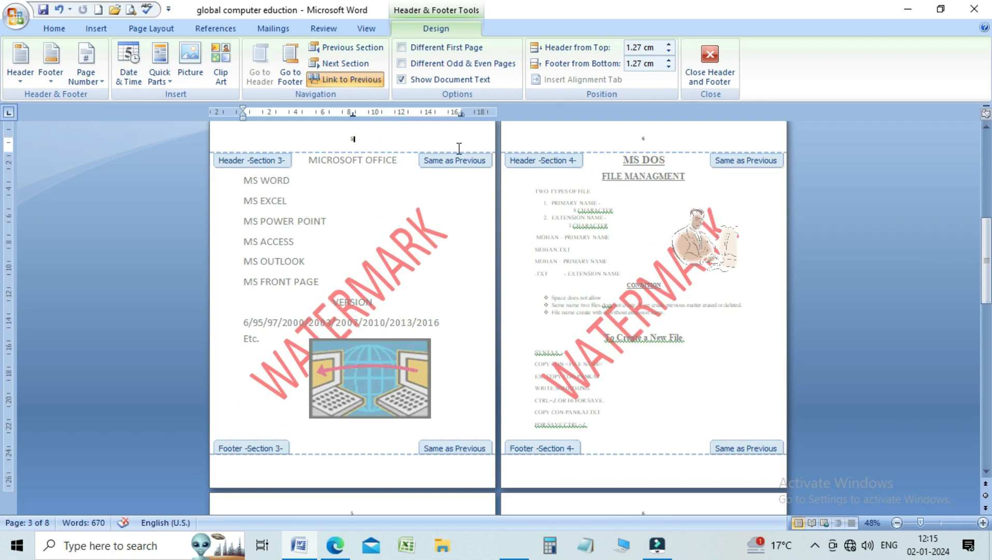
{"action": "left_click", "coordinate": [358, 80]}
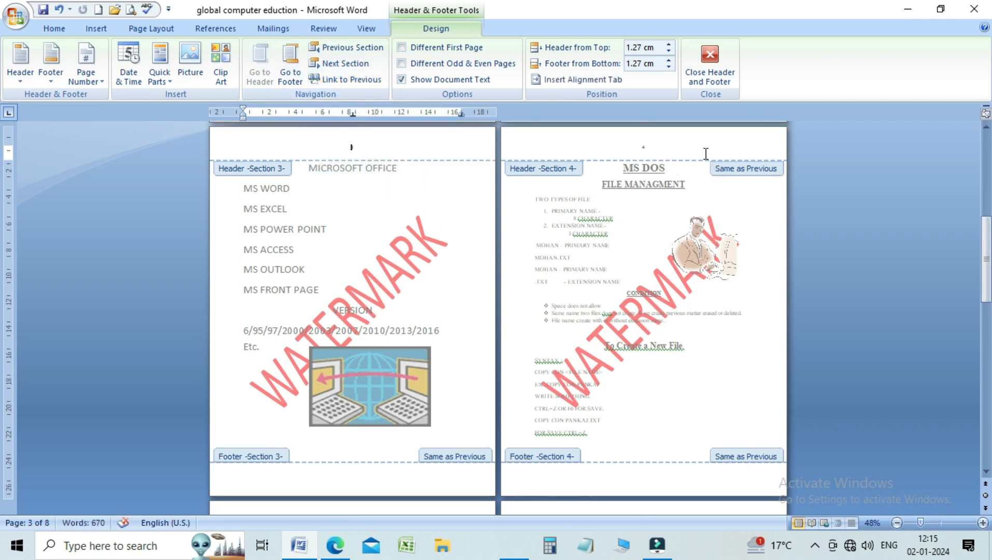
{"action": "left_click", "coordinate": [704, 152]}
{"action": "left_click", "coordinate": [367, 82]}
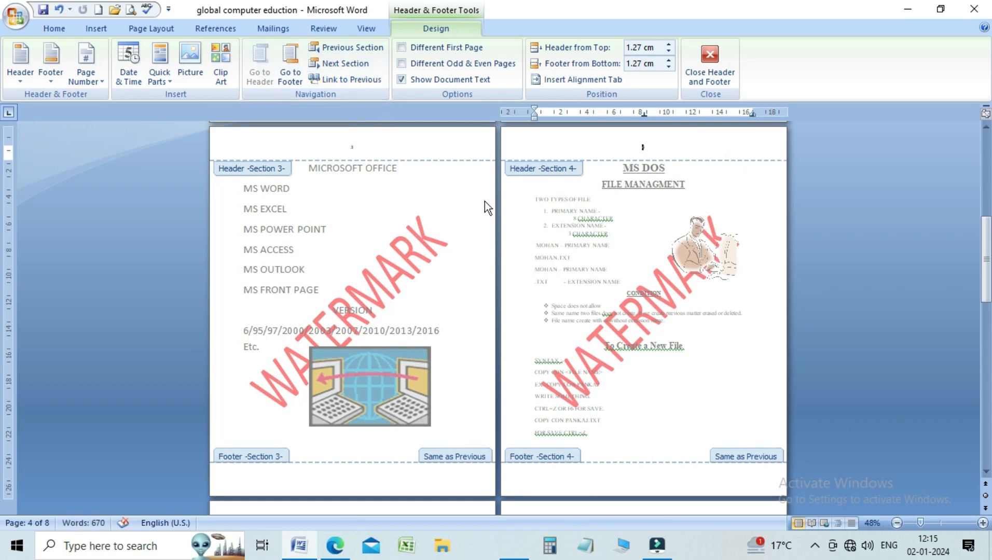
Step: Change the watermark text on page 2 to GLOBAL
{"action": "left_click_drag", "start_coordinate": [989, 277], "coordinate": [989, 169]}
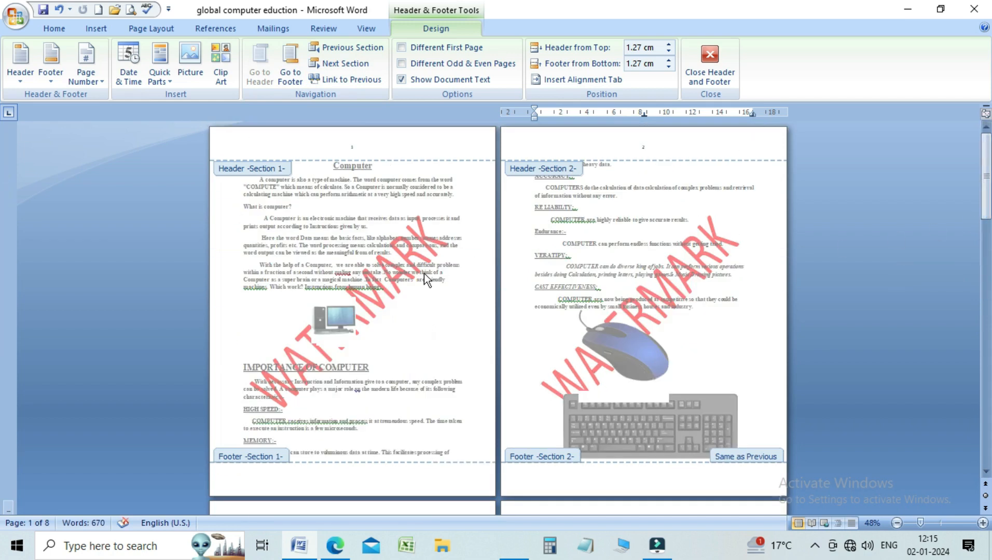
{"action": "left_click", "coordinate": [642, 300]}
{"action": "left_click", "coordinate": [643, 296]}
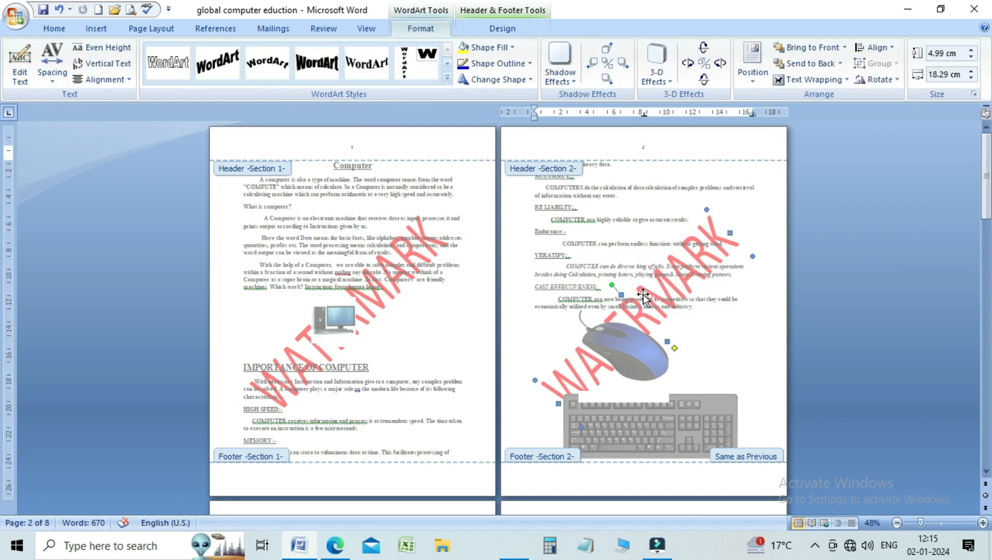
{"action": "left_click", "coordinate": [26, 81]}
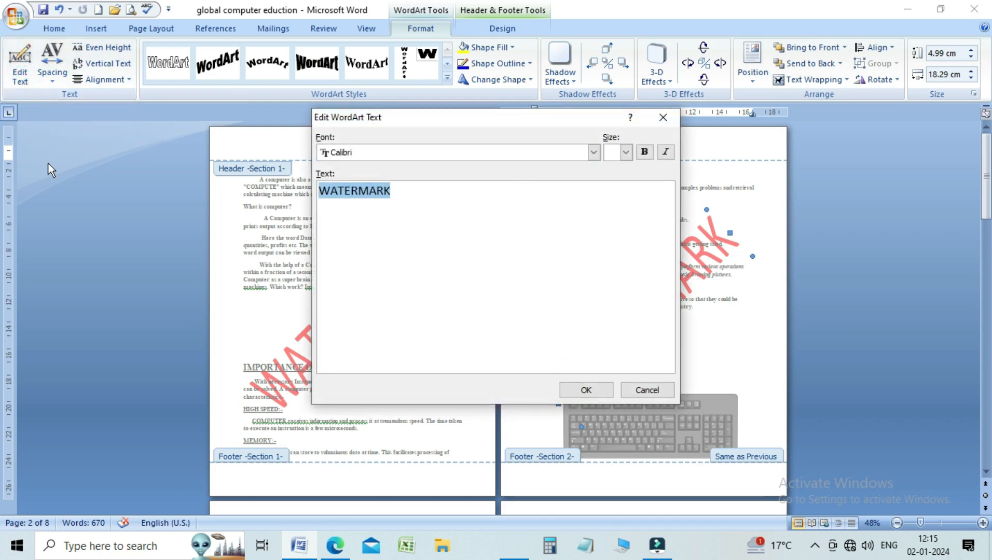
{"action": "type", "text": "GLOBAL"}
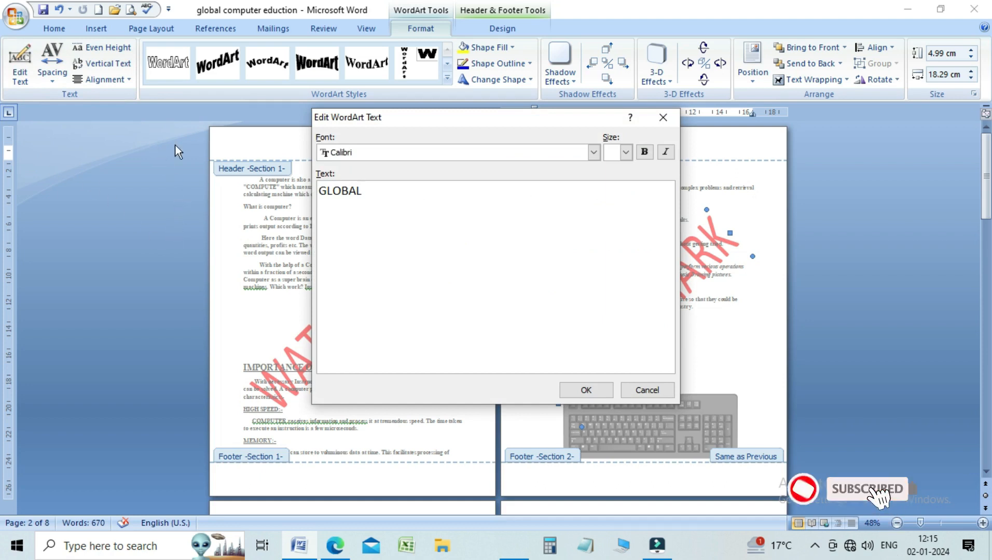
{"action": "left_click", "coordinate": [572, 394]}
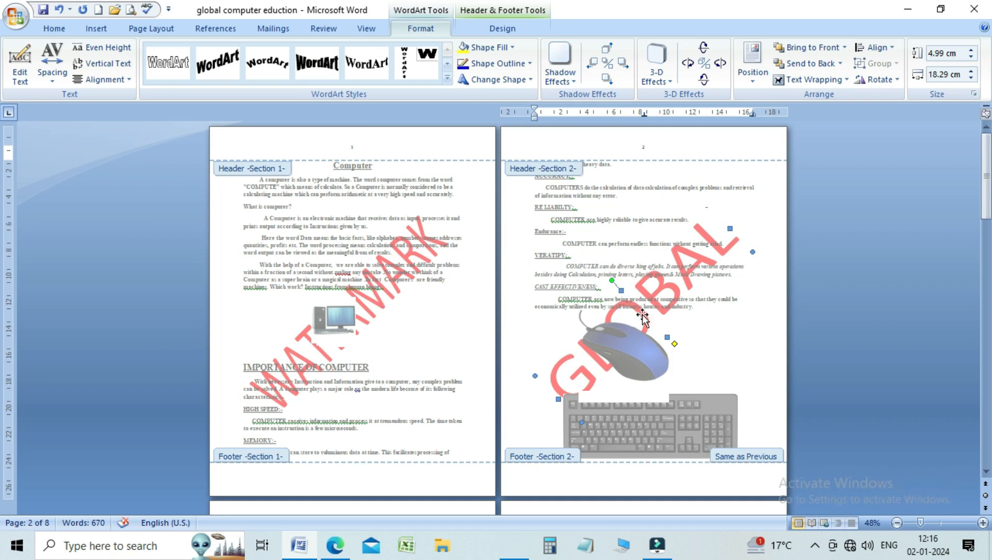
Step: Change the watermark text on page 3 to COMPUTER
{"action": "left_click_drag", "start_coordinate": [985, 178], "coordinate": [987, 275]}
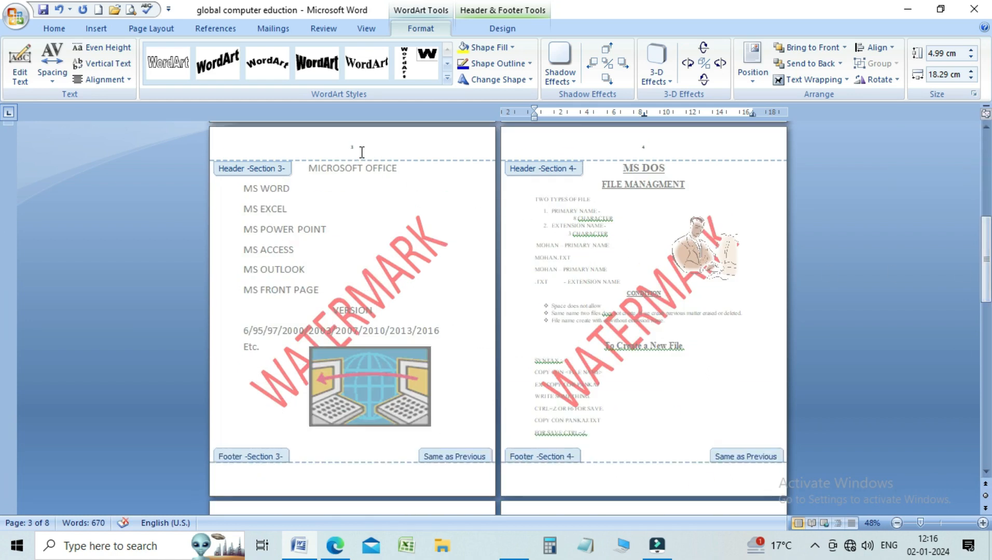
{"action": "left_click", "coordinate": [361, 150]}
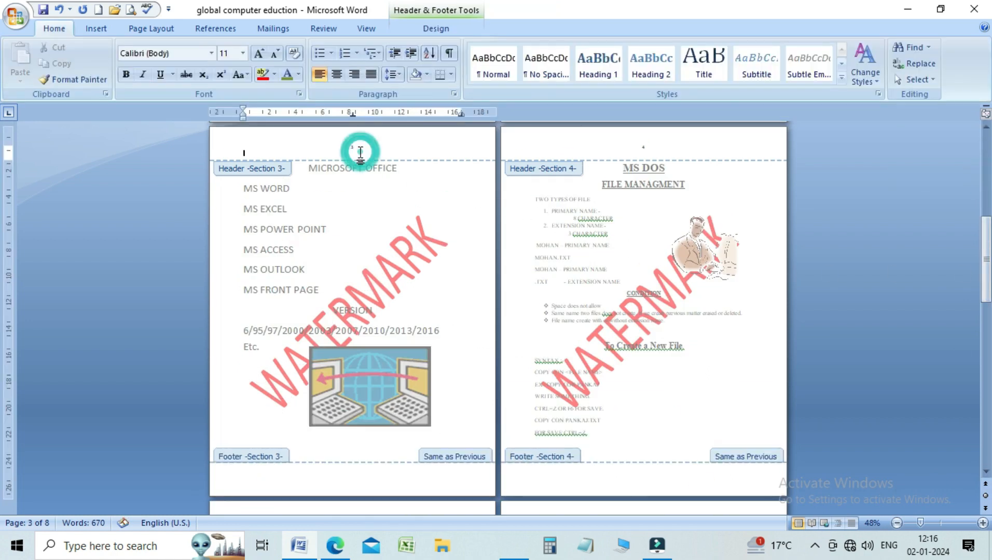
{"action": "left_click", "coordinate": [381, 287]}
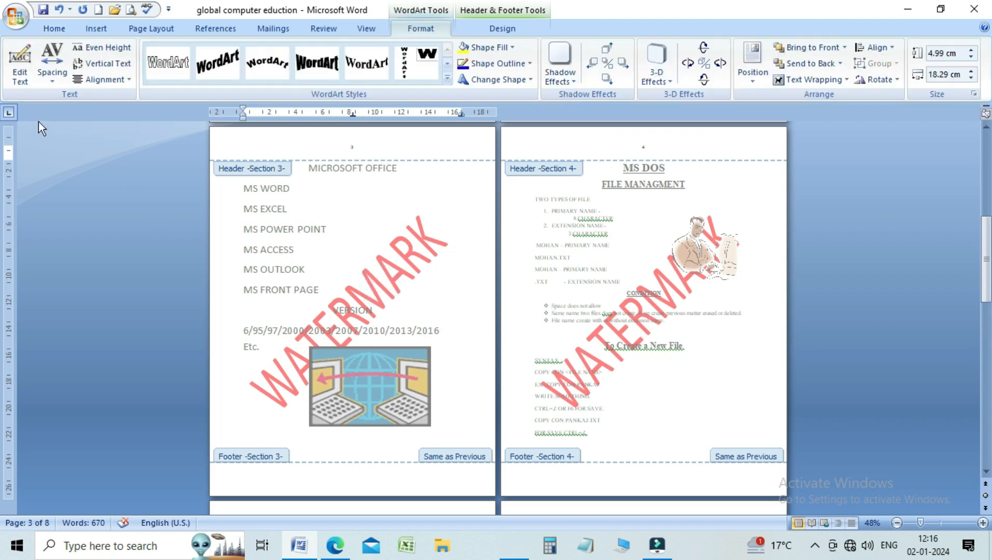
{"action": "left_click", "coordinate": [26, 77]}
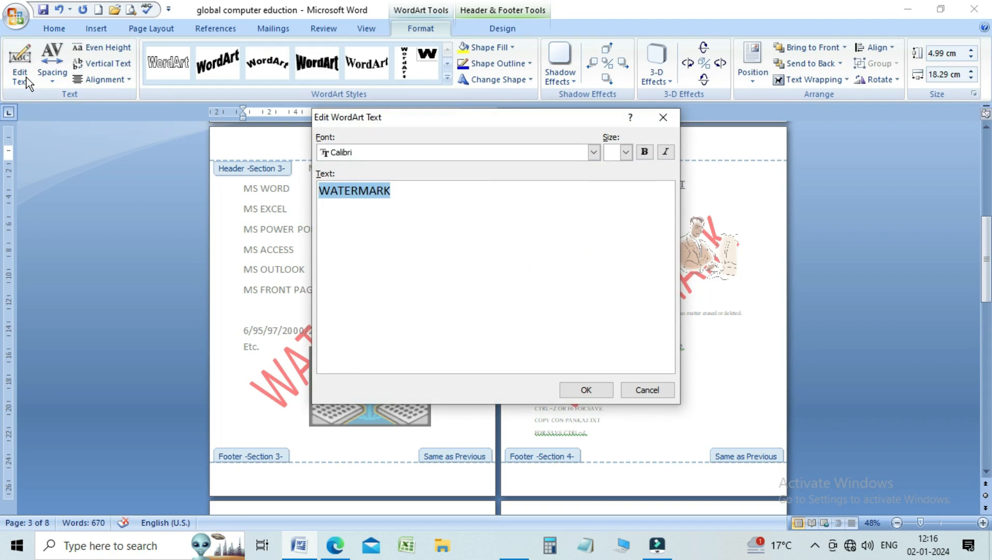
{"action": "type", "text": "COMP"}
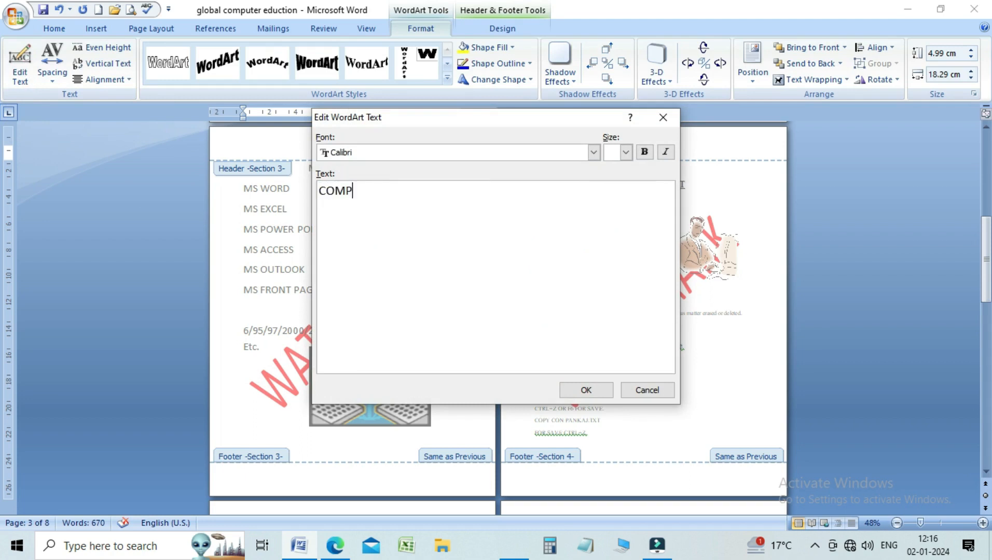
{"action": "type", "text": "UTER"}
{"action": "left_click", "coordinate": [581, 394]}
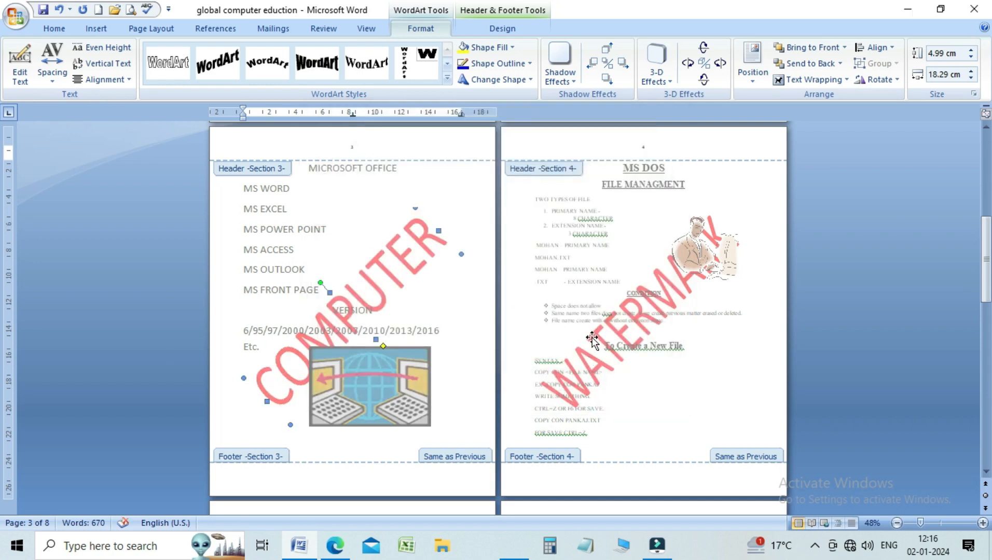
Step: Change the watermark text on page 4 to EDUCATION
{"action": "left_click", "coordinate": [592, 339]}
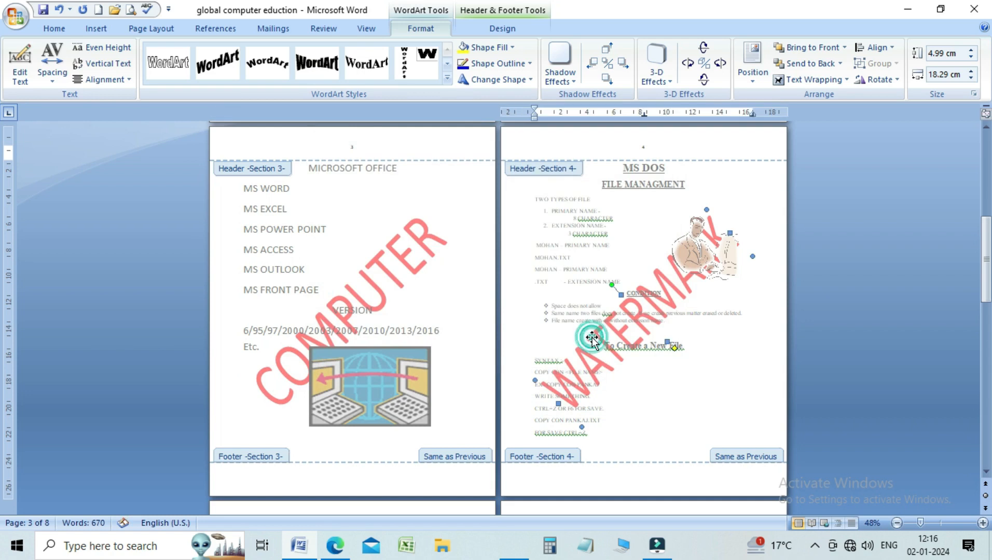
{"action": "left_click", "coordinate": [20, 62]}
{"action": "type", "text": "ED"}
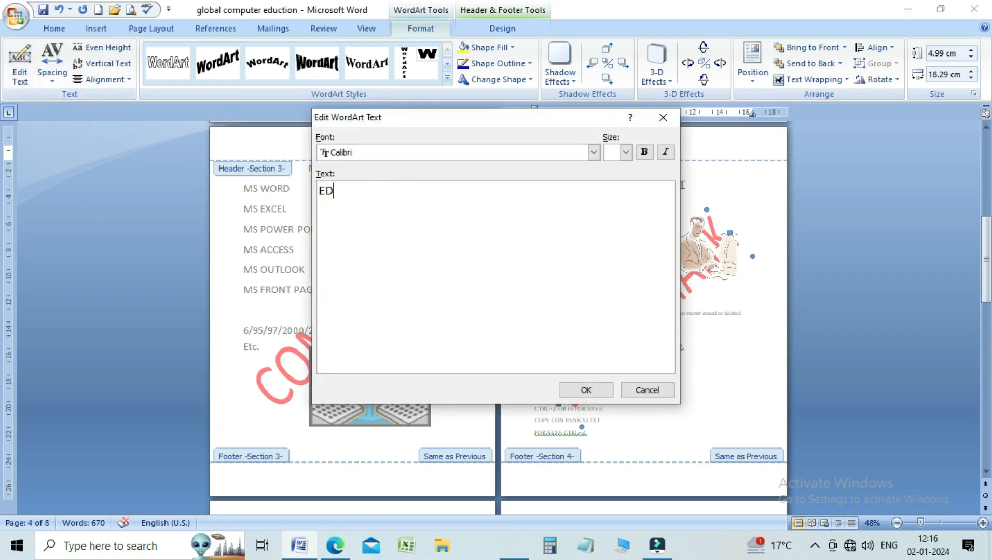
{"action": "type", "text": "UCAA"}
{"action": "key", "text": "BackSpace"}
{"action": "type", "text": "ATION"}
{"action": "left_click", "coordinate": [595, 393]}
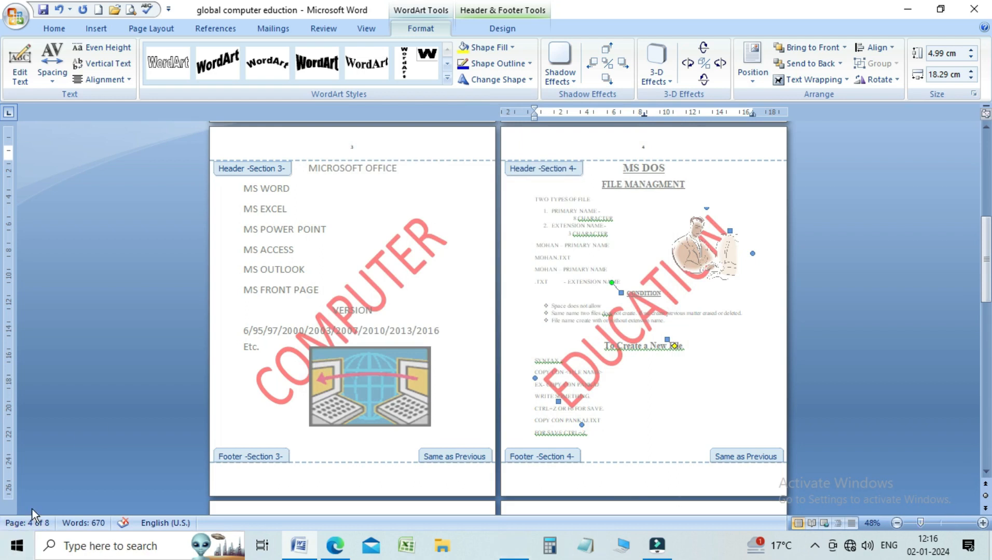
Step: Check the watermarks on pages 1 to 6 and close header editing to return to the body text
{"action": "left_click_drag", "start_coordinate": [986, 248], "coordinate": [986, 373]}
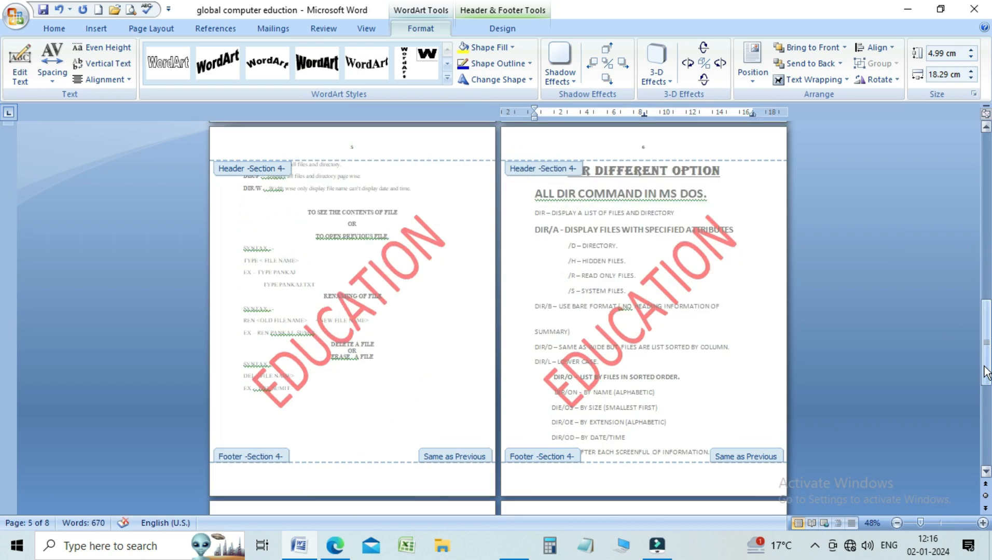
{"action": "left_click_drag", "start_coordinate": [987, 328], "coordinate": [979, 150]}
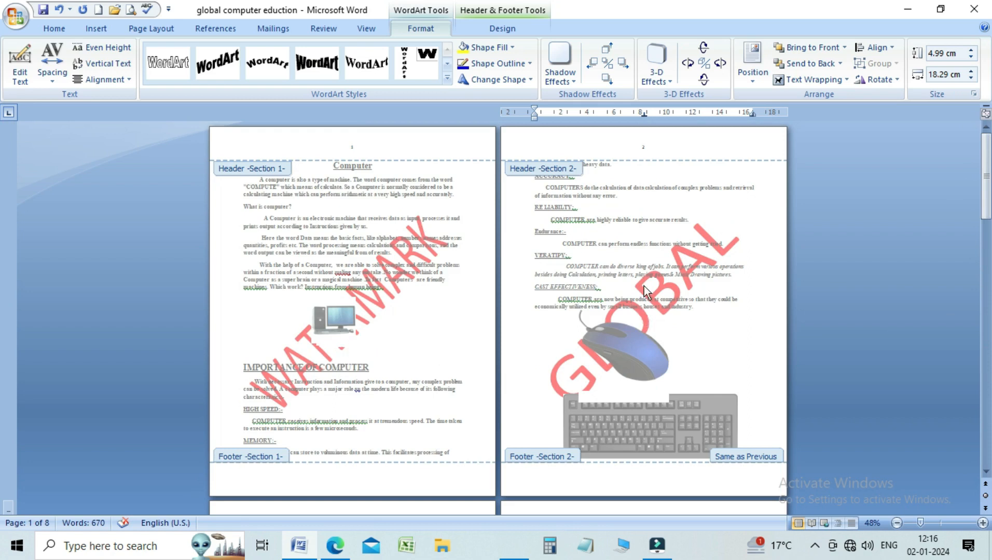
{"action": "left_click_drag", "start_coordinate": [986, 172], "coordinate": [989, 254]}
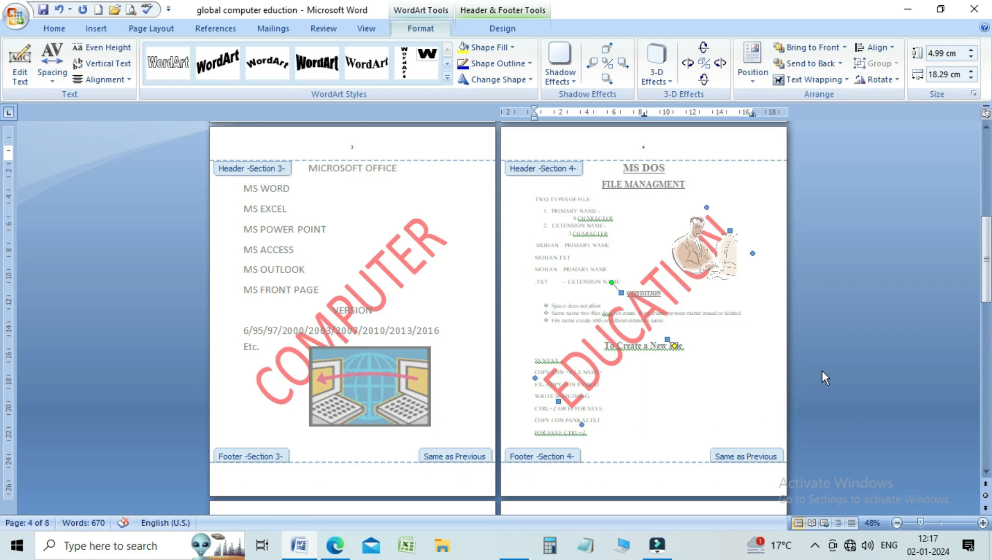
{"action": "left_click_drag", "start_coordinate": [986, 265], "coordinate": [986, 171]}
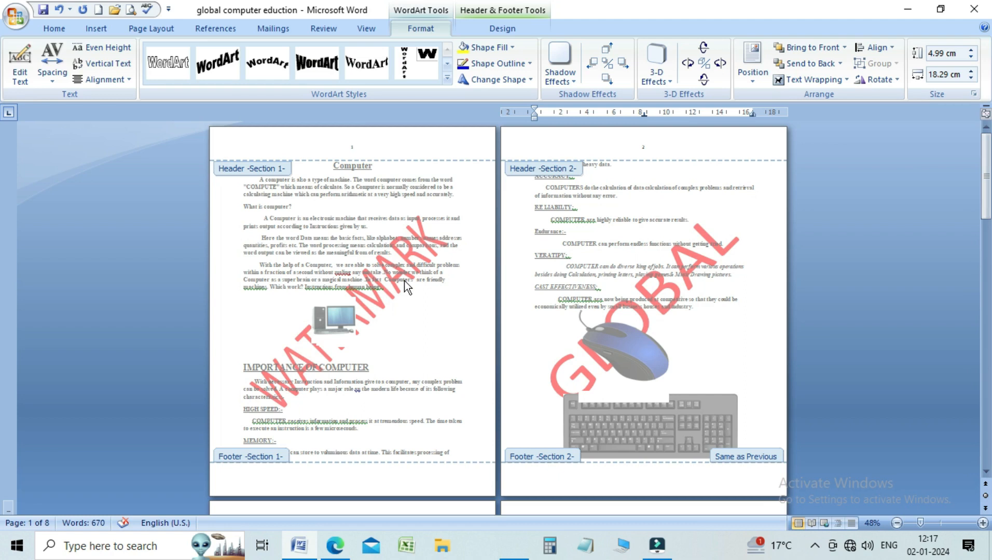
{"action": "double_click", "coordinate": [541, 234]}
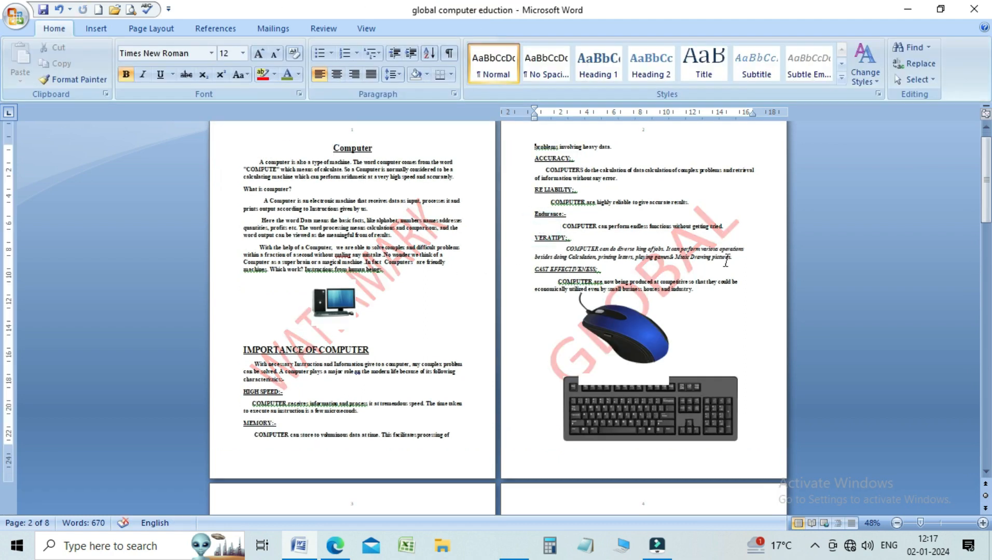
{"action": "left_click_drag", "start_coordinate": [986, 197], "coordinate": [986, 187]}
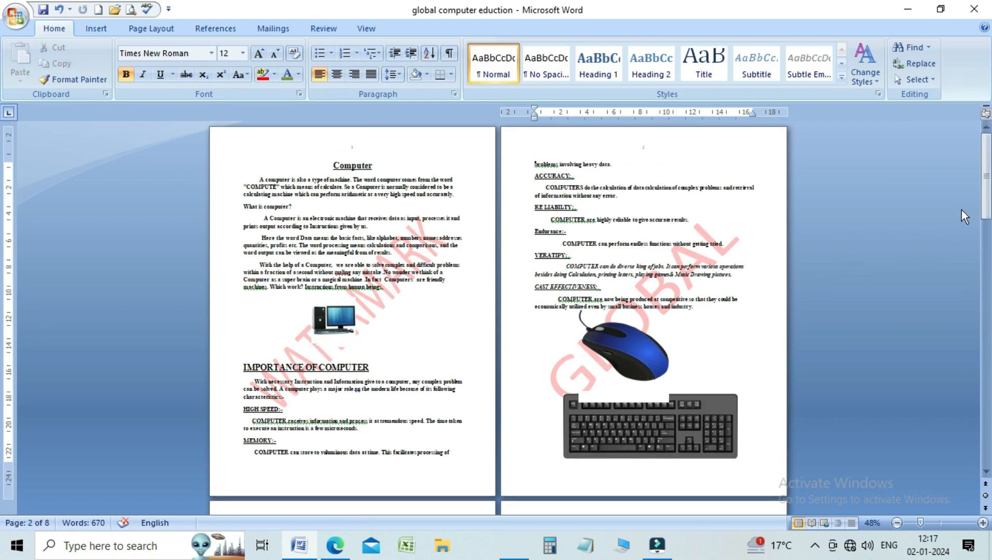
{"action": "mouse_move", "coordinate": [985, 174]}
{"action": "left_mouse_down"}
{"action": "mouse_move", "coordinate": [984, 256]}
{"action": "mouse_move", "coordinate": [988, 166]}
{"action": "left_mouse_up"}
Step: Review the available break types and the section 2 header's Link to Previous setting, leaving both as they are
{"action": "left_click", "coordinate": [532, 169]}
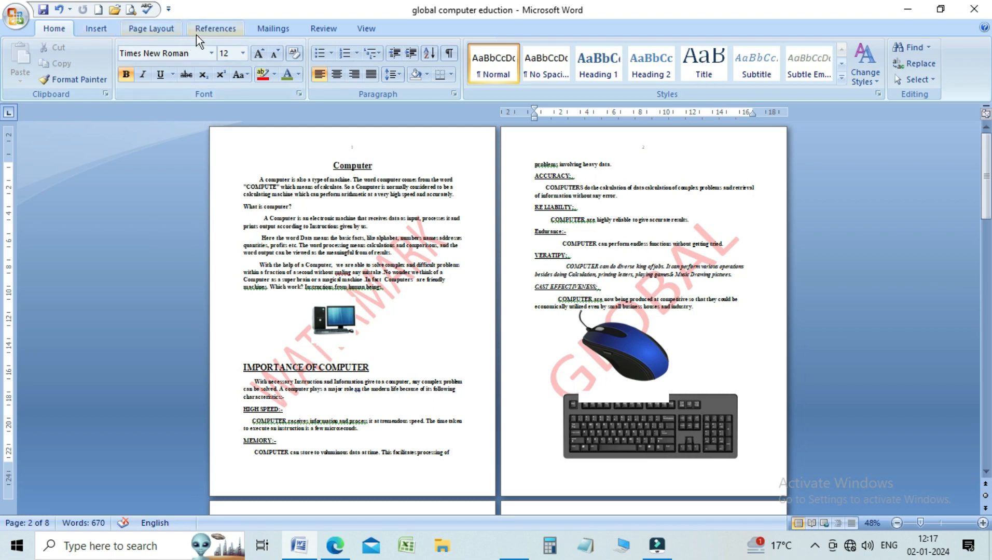
{"action": "left_click", "coordinate": [144, 29]}
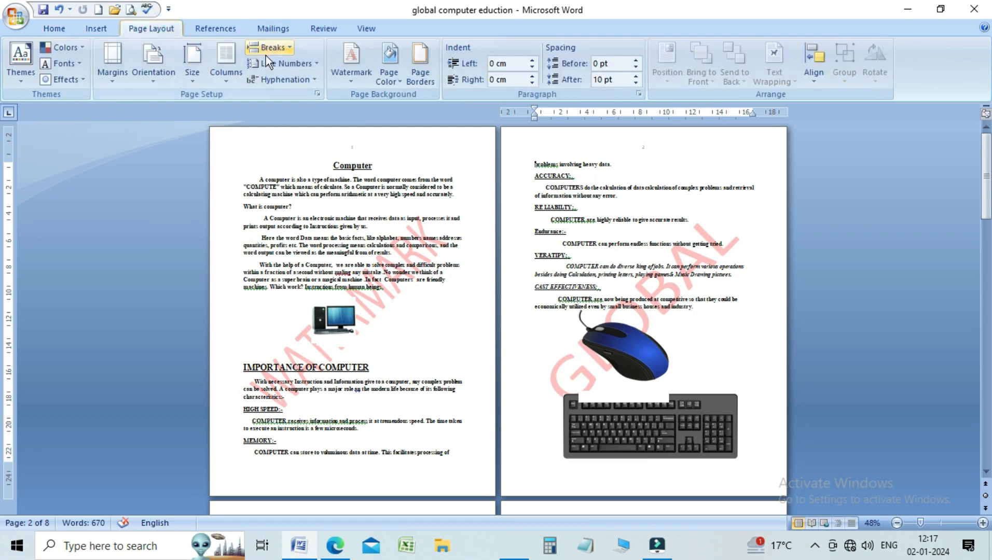
{"action": "left_click", "coordinate": [289, 48]}
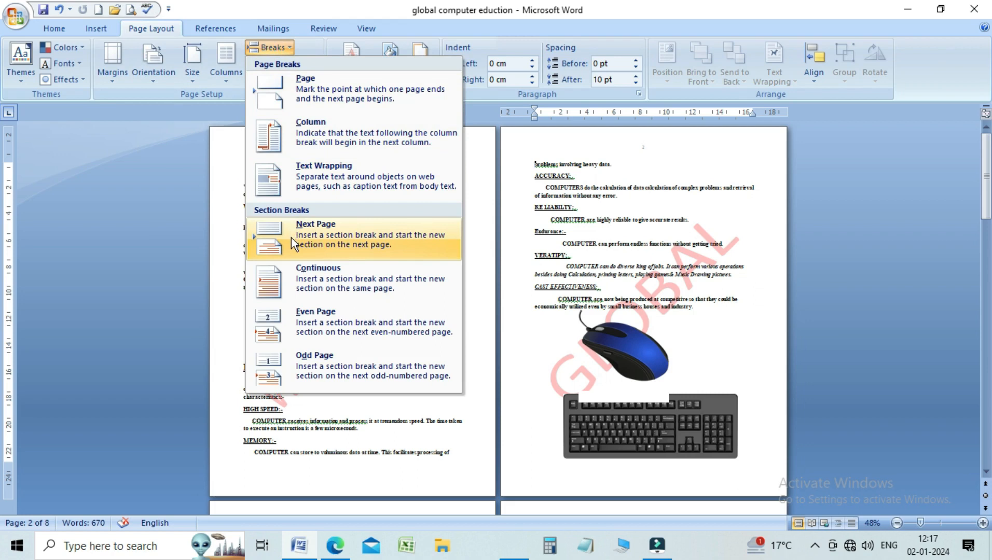
{"action": "left_click", "coordinate": [559, 238]}
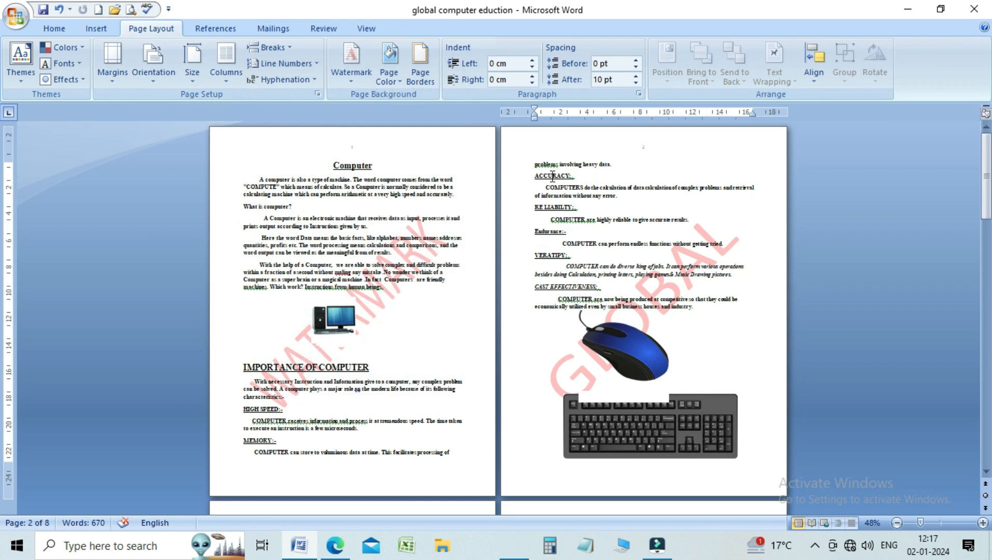
{"action": "double_click", "coordinate": [546, 154]}
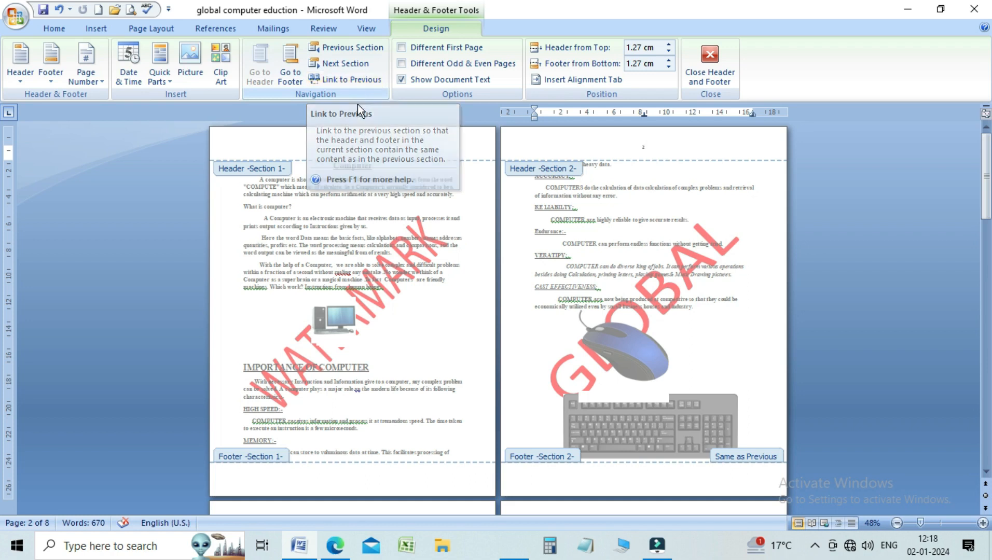
{"action": "left_click", "coordinate": [707, 74]}
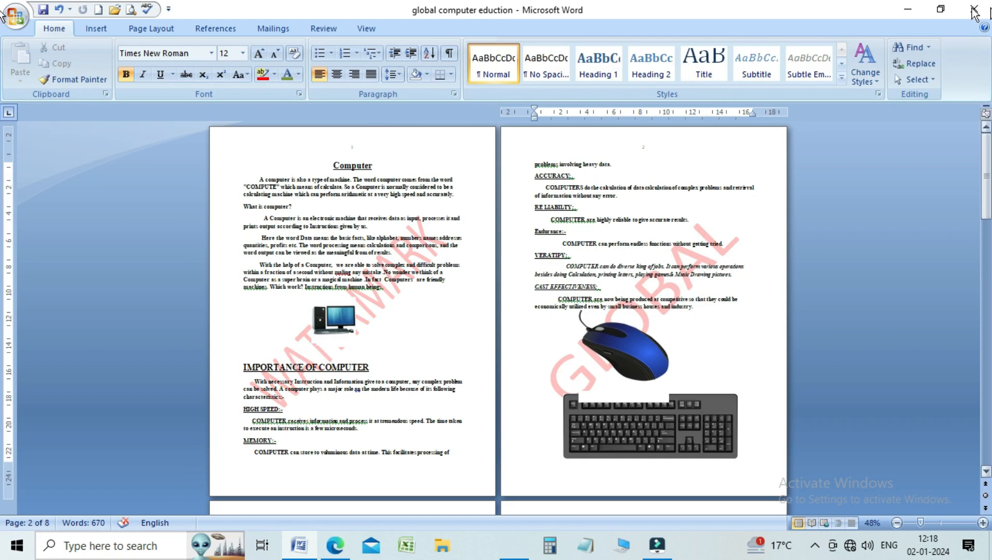
Step: Insert a Next Page section break before the DIR line at the start of page 5
{"action": "left_click_drag", "start_coordinate": [986, 155], "coordinate": [988, 265]}
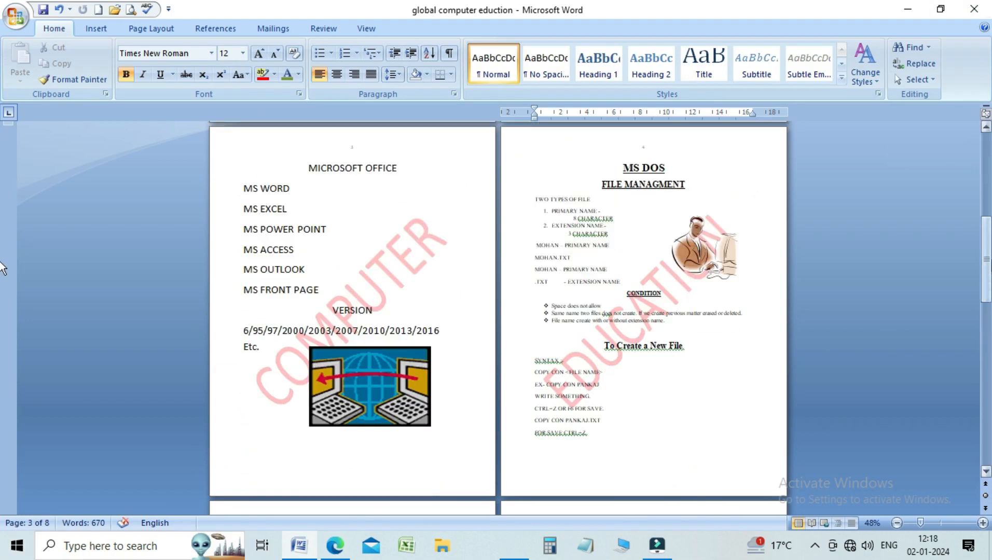
{"action": "left_click_drag", "start_coordinate": [986, 257], "coordinate": [988, 363]}
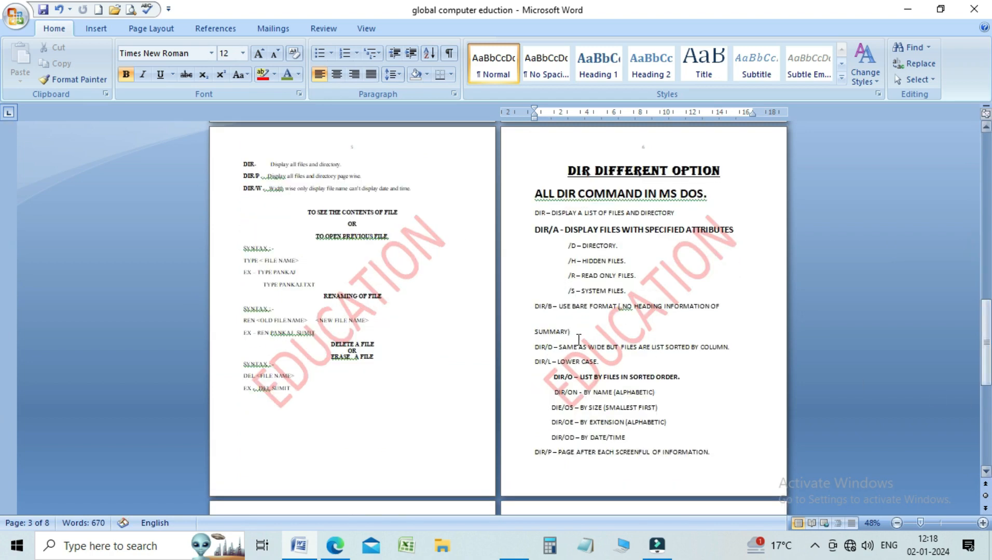
{"action": "left_click", "coordinate": [333, 165]}
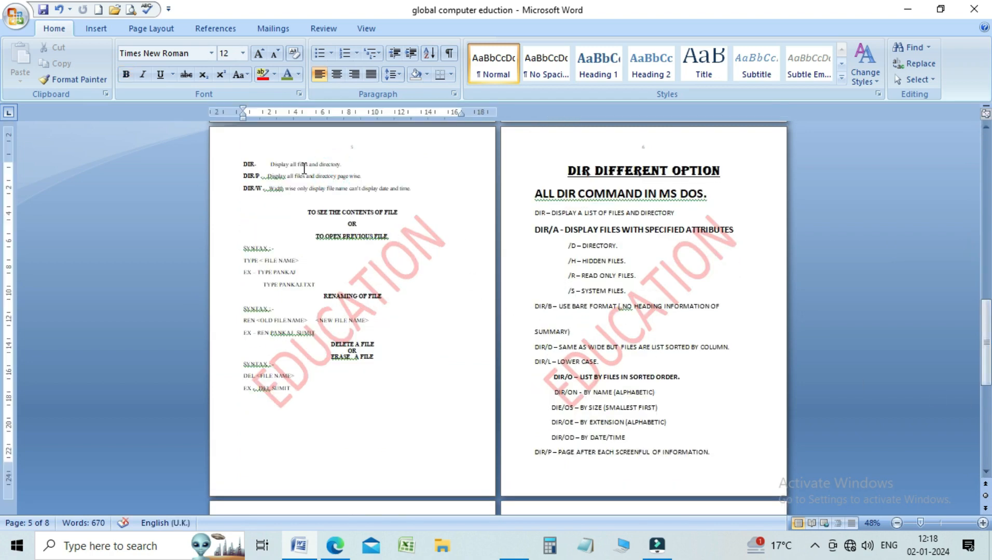
{"action": "left_click", "coordinate": [244, 161]}
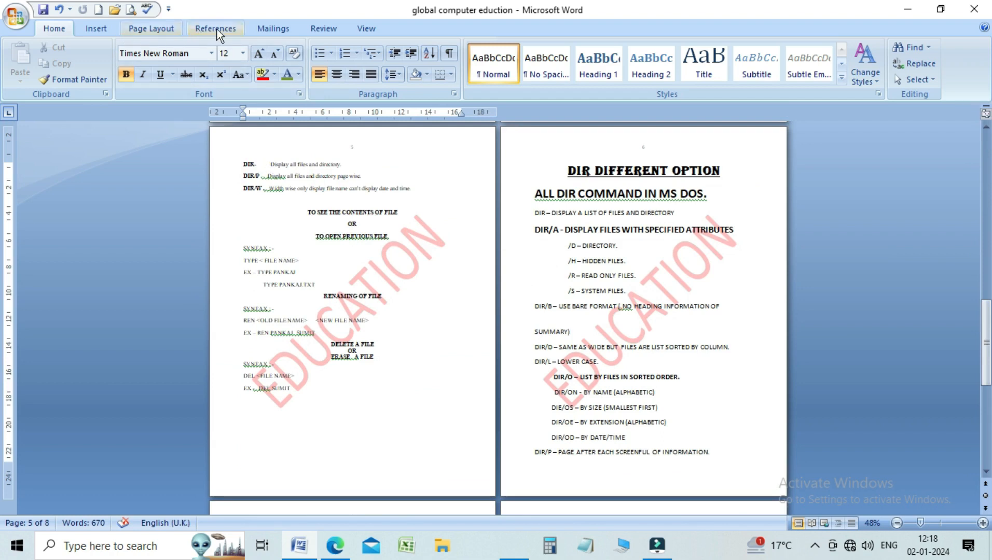
{"action": "left_click", "coordinate": [166, 30]}
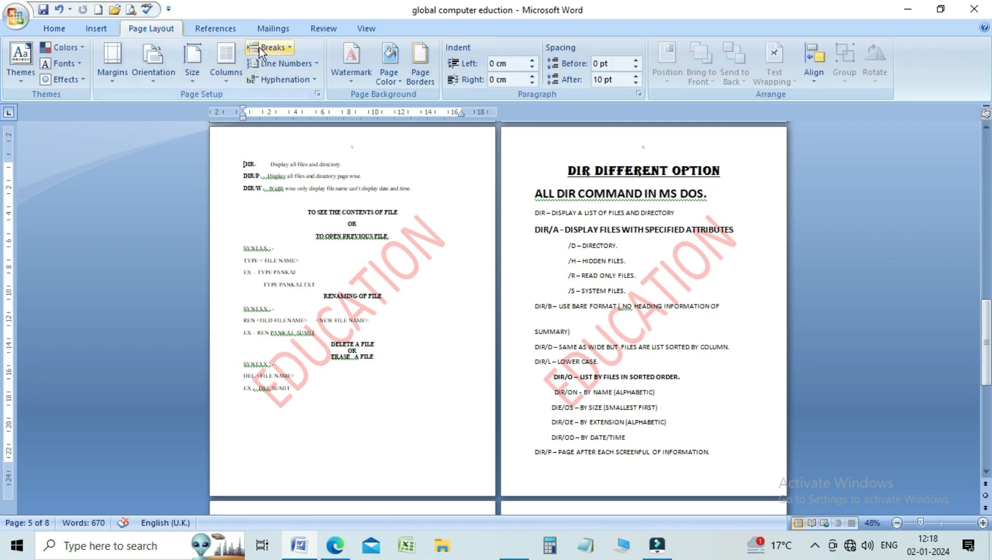
{"action": "left_click", "coordinate": [286, 47]}
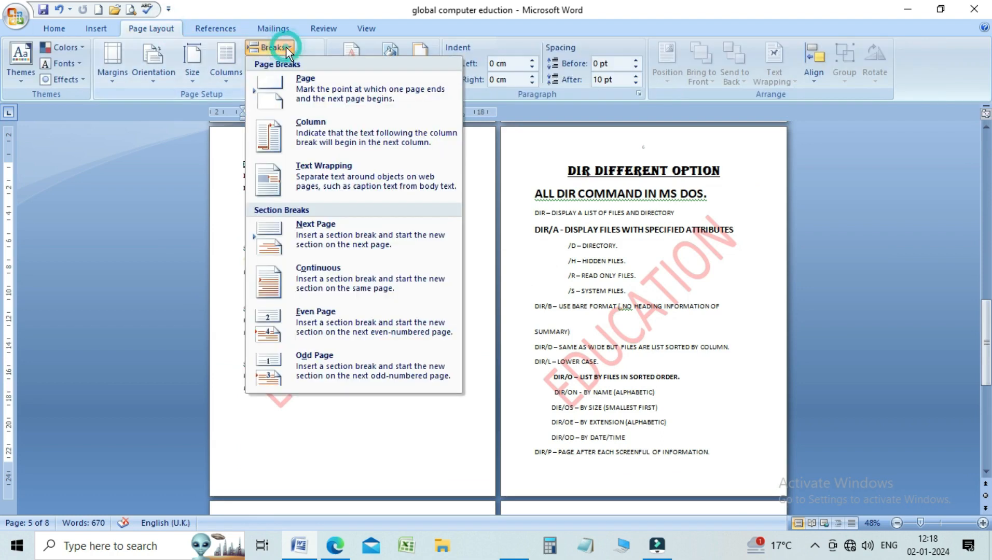
{"action": "left_click", "coordinate": [308, 227]}
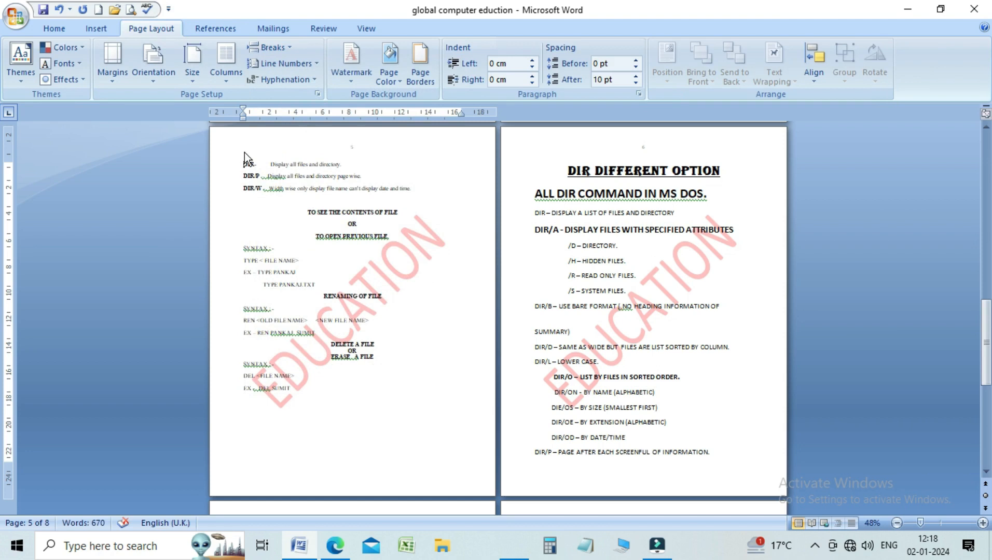
Step: Unlink the section 5 header from the previous section and change the page 5 watermark text to MUZAFFARPUR
{"action": "double_click", "coordinate": [244, 151]}
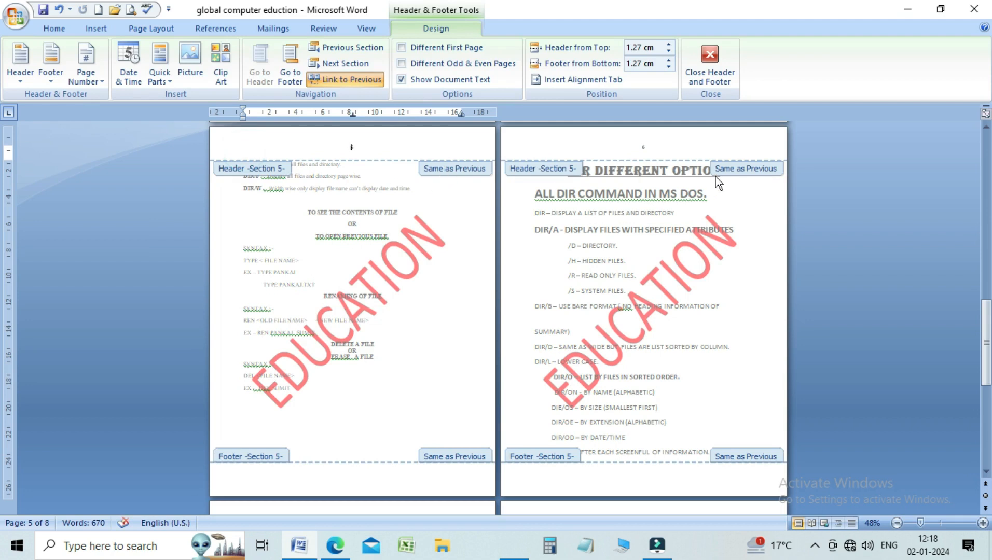
{"action": "left_click", "coordinate": [358, 84]}
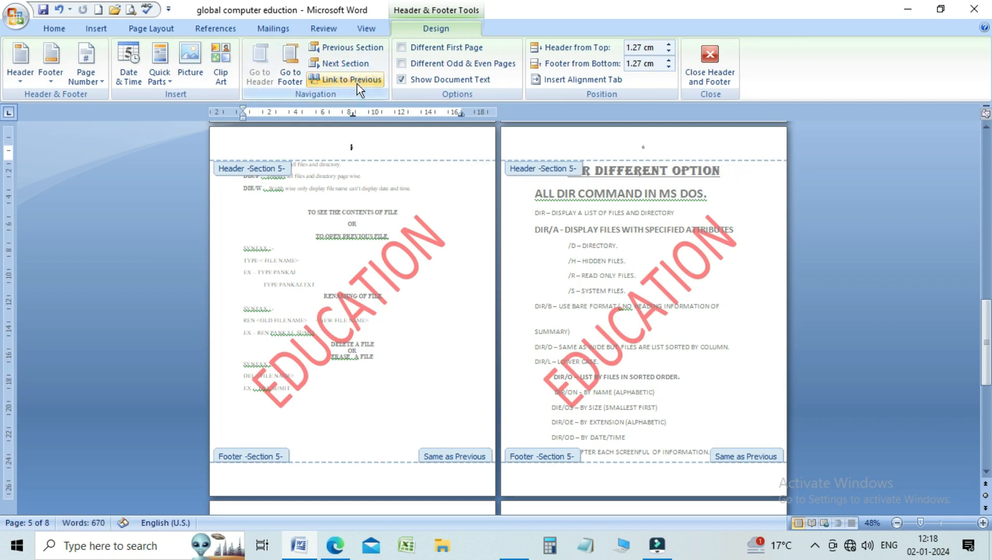
{"action": "left_click", "coordinate": [375, 270]}
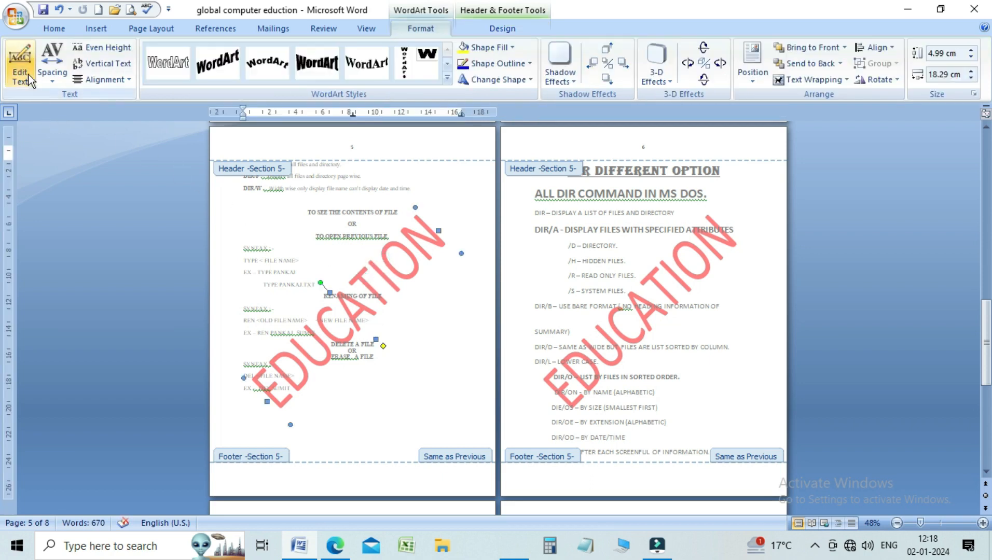
{"action": "left_click", "coordinate": [19, 62]}
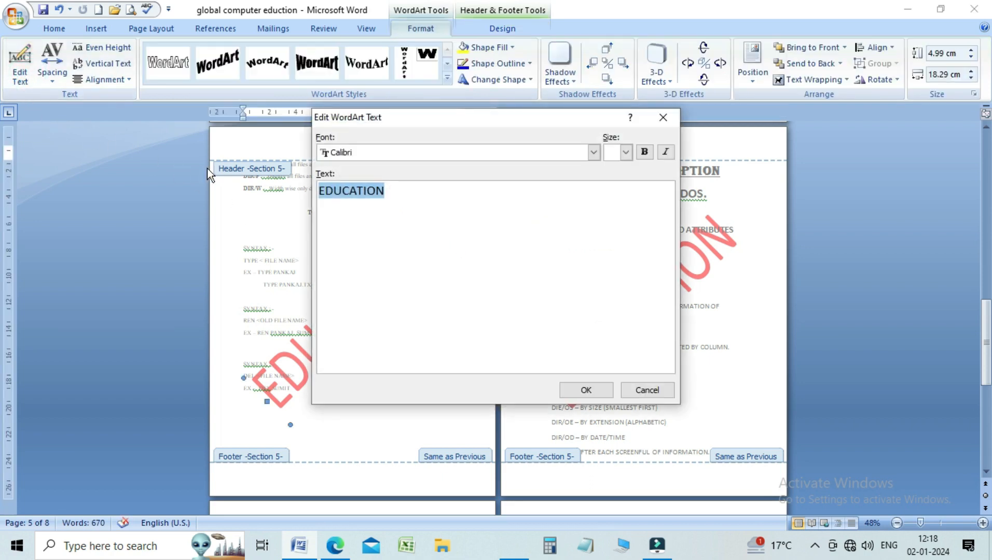
{"action": "key", "text": "BackSpace"}
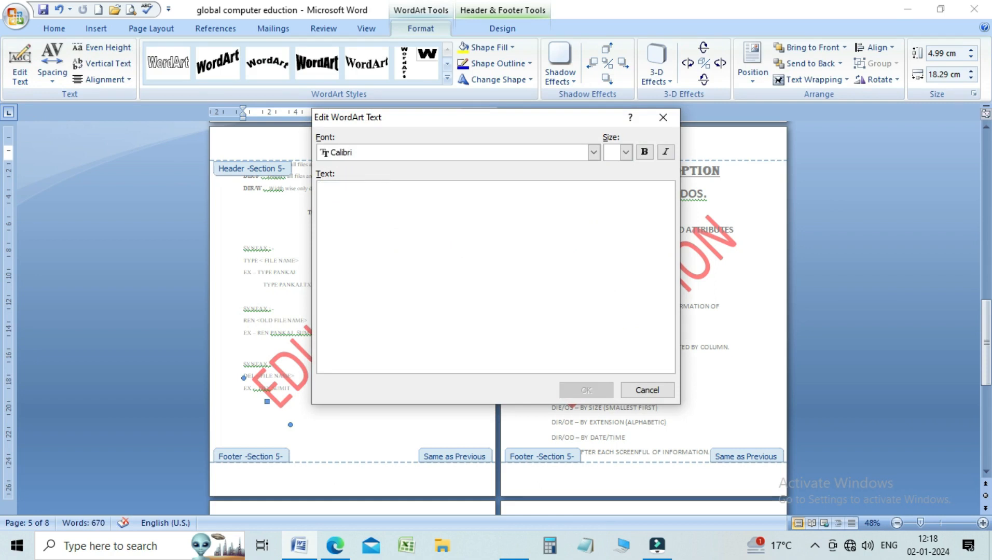
{"action": "type", "text": "MUZAFF"}
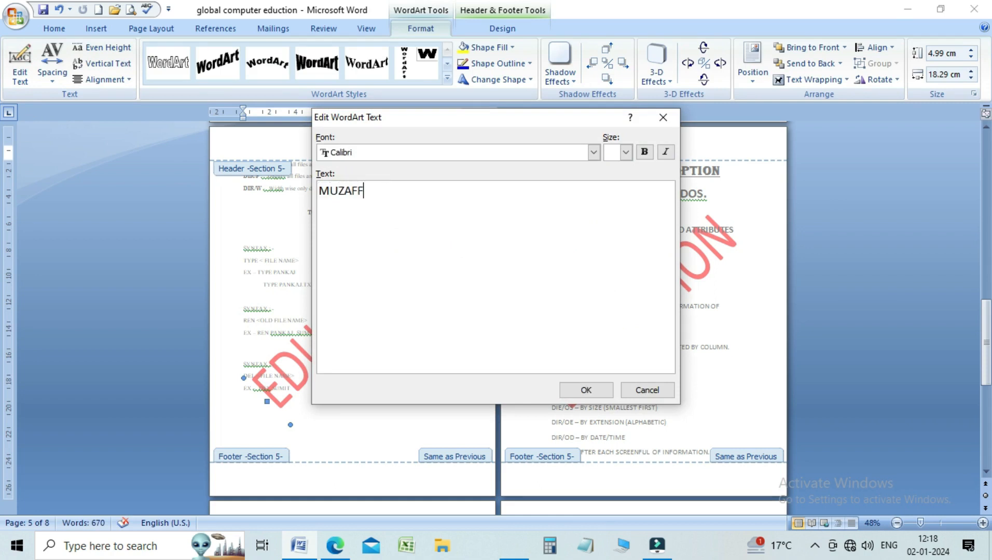
{"action": "type", "text": "ARPUR"}
{"action": "left_click", "coordinate": [596, 393]}
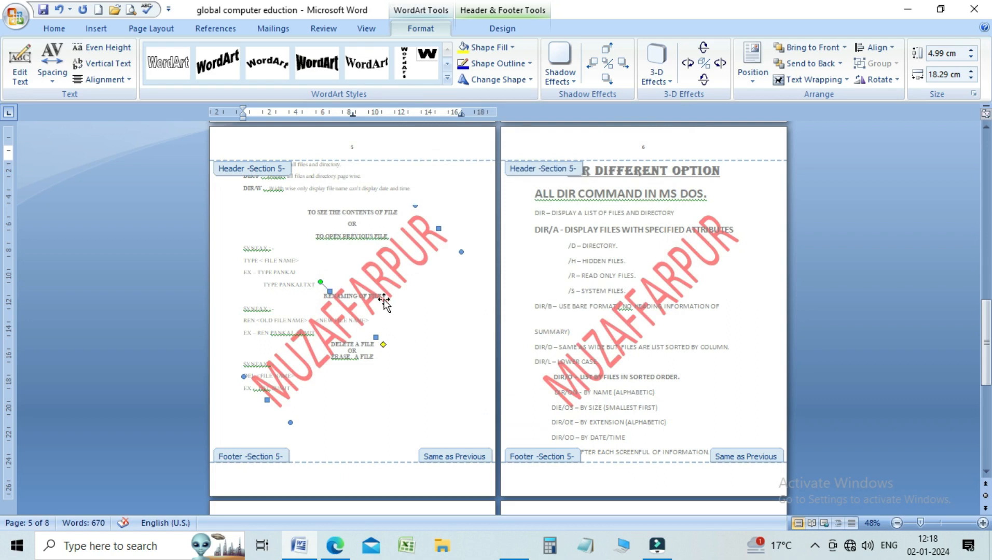
Step: Look through the document's pages to compare the watermarks of the different sections
{"action": "left_click_drag", "start_coordinate": [985, 315], "coordinate": [984, 244]}
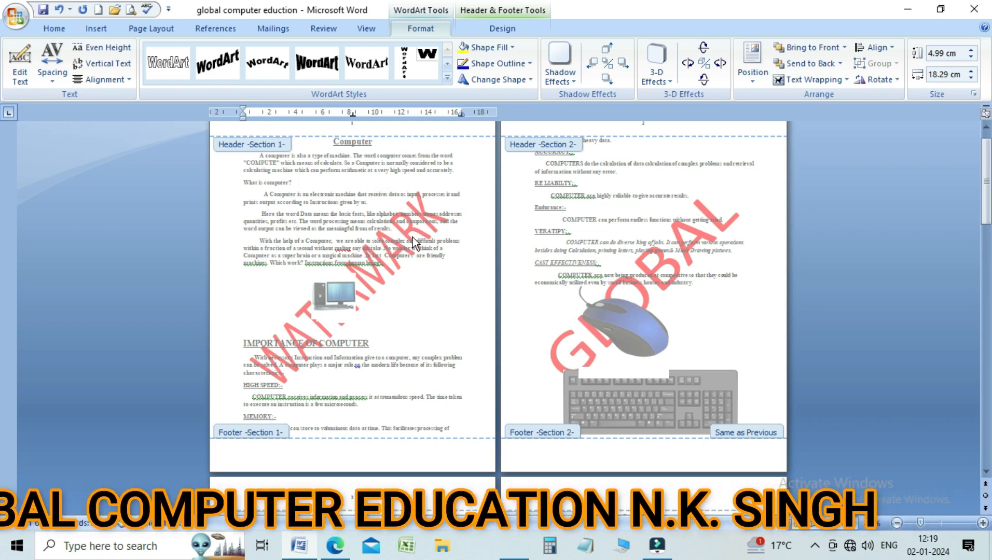
{"action": "left_click_drag", "start_coordinate": [988, 203], "coordinate": [901, 179]}
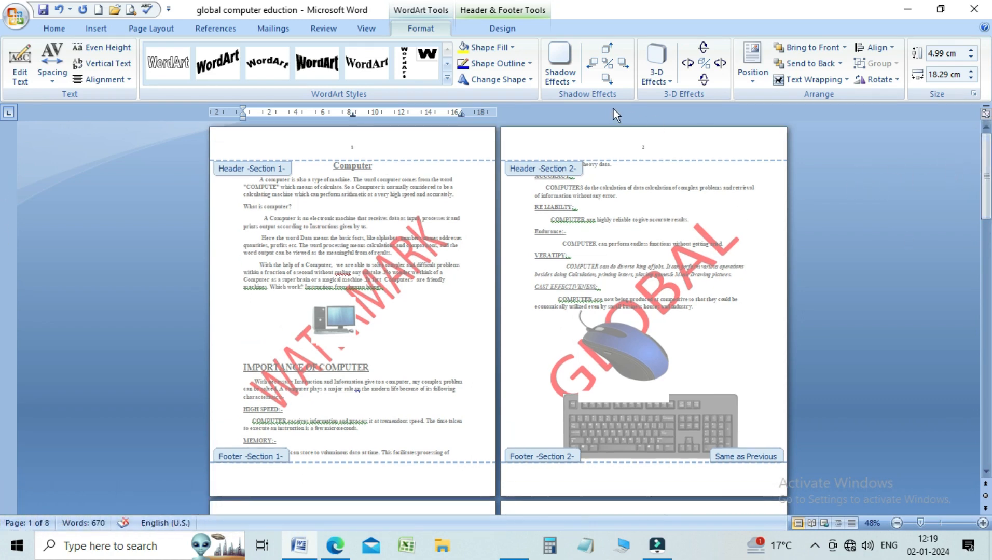
{"action": "left_click_drag", "start_coordinate": [988, 176], "coordinate": [988, 327]}
{"action": "left_click_drag", "start_coordinate": [988, 270], "coordinate": [988, 196]}
{"action": "left_click_drag", "start_coordinate": [986, 204], "coordinate": [988, 135]}
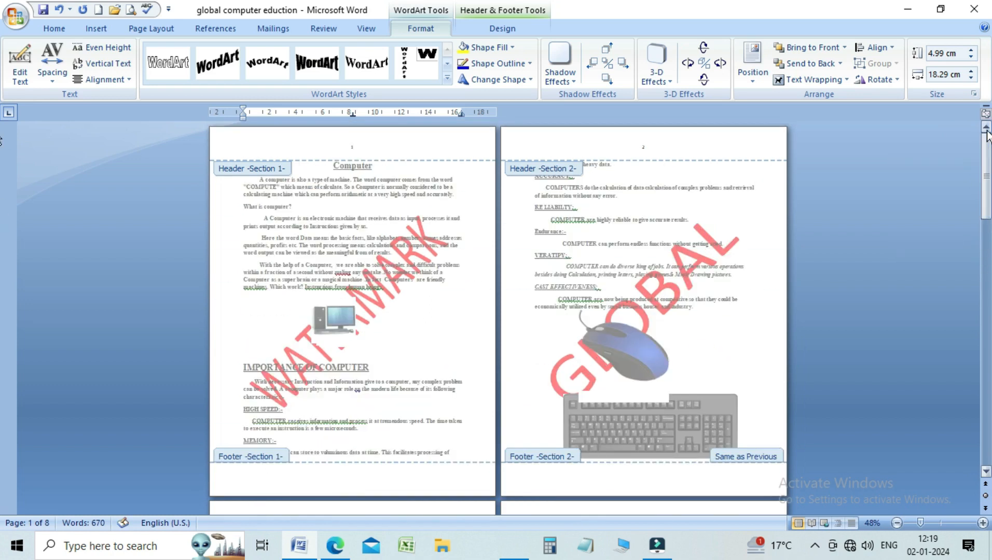